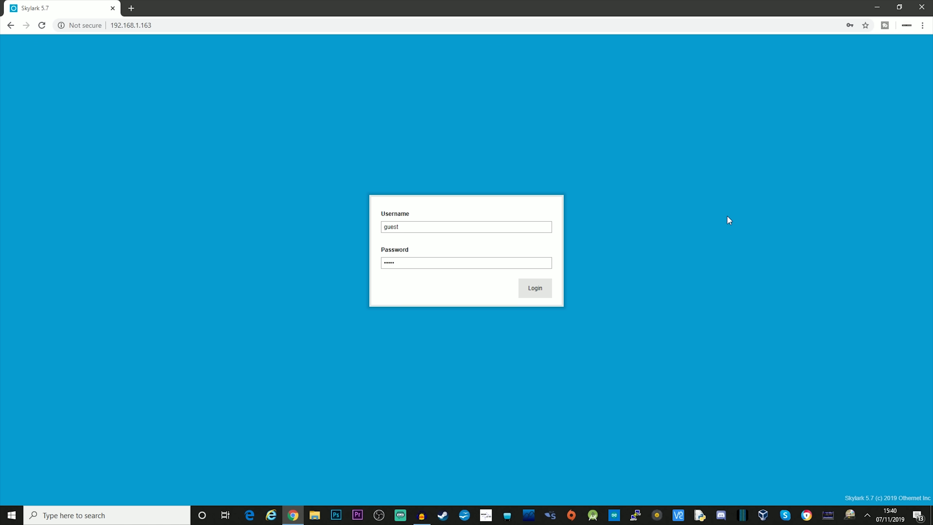
# Log in with the alternate account's username and password instead of the guest account
pyautogui.doubleClick(446, 228)
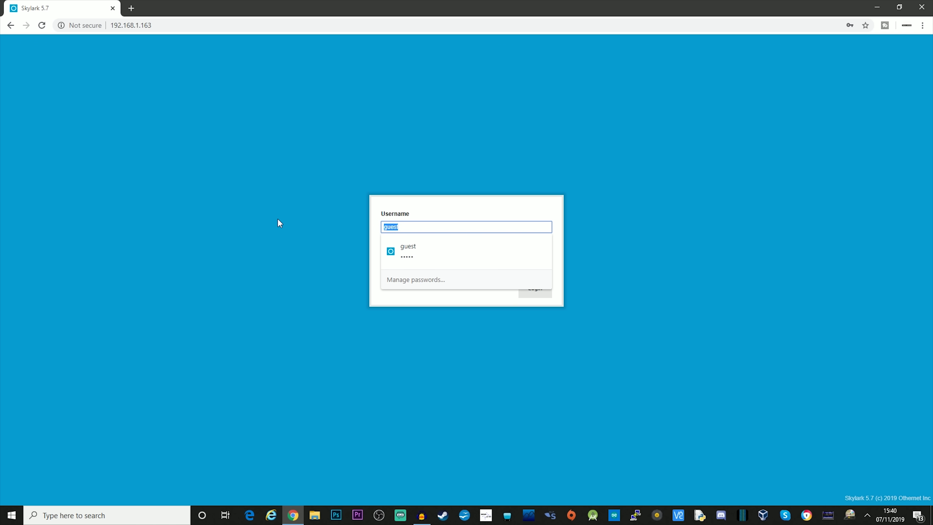
pyautogui.click(686, 198)
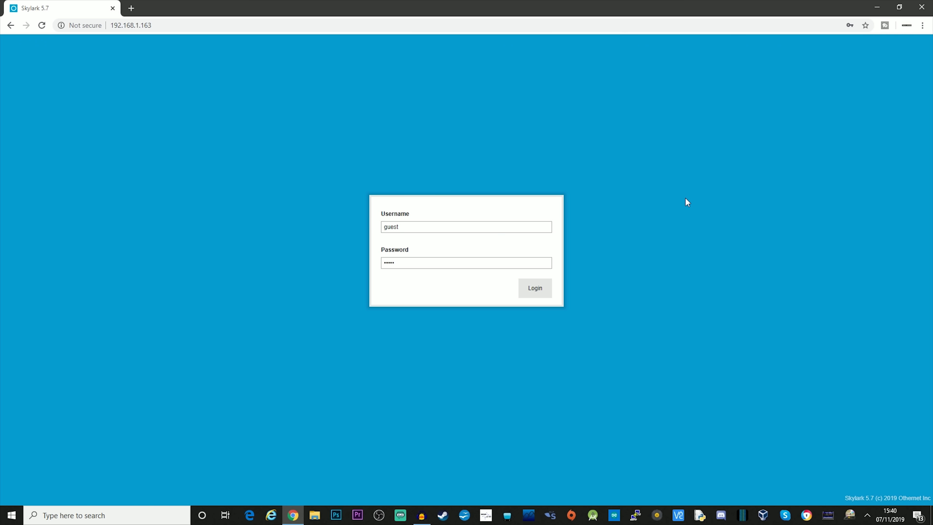
pyautogui.doubleClick(411, 223)
pyautogui.write('othernet')
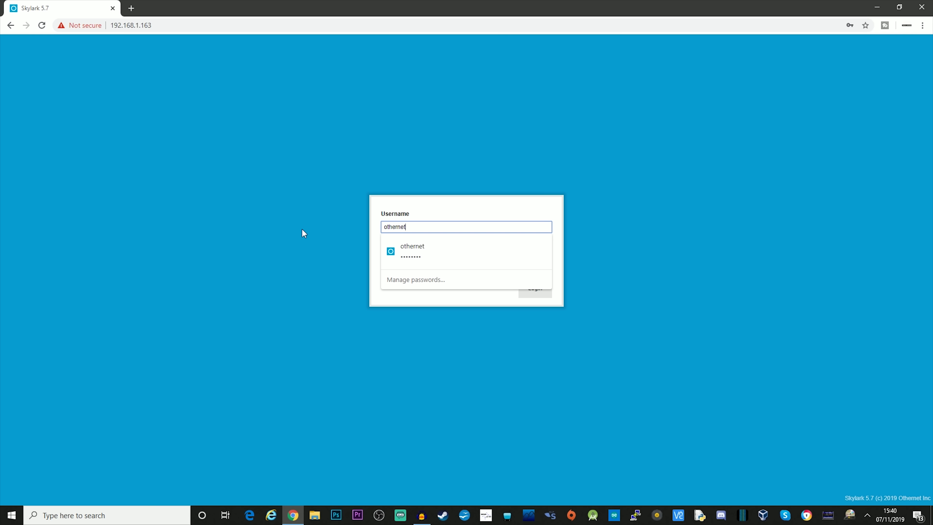
pyautogui.press('Tab')
pyautogui.write('othernet')
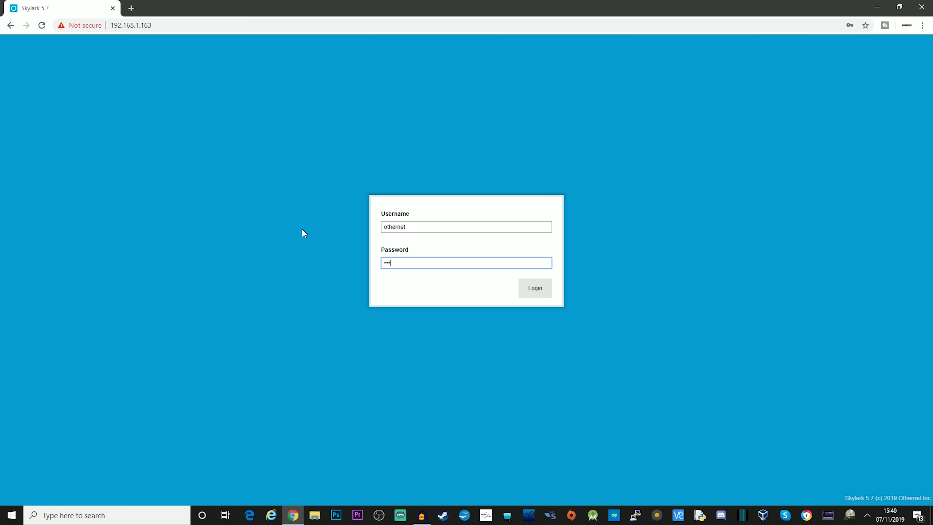
pyautogui.click(537, 292)
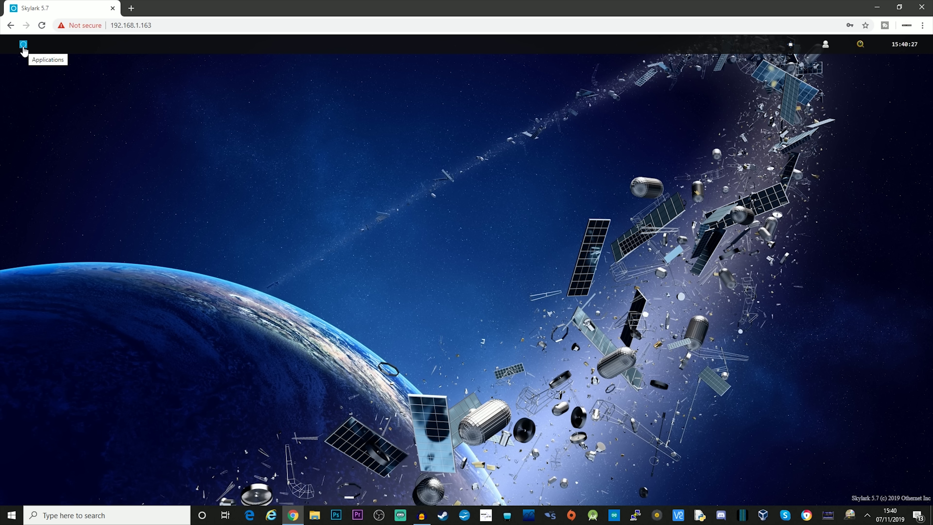
# Launch the Tuner app and centre its window, showing the EU satellite settings
pyautogui.click(23, 45)
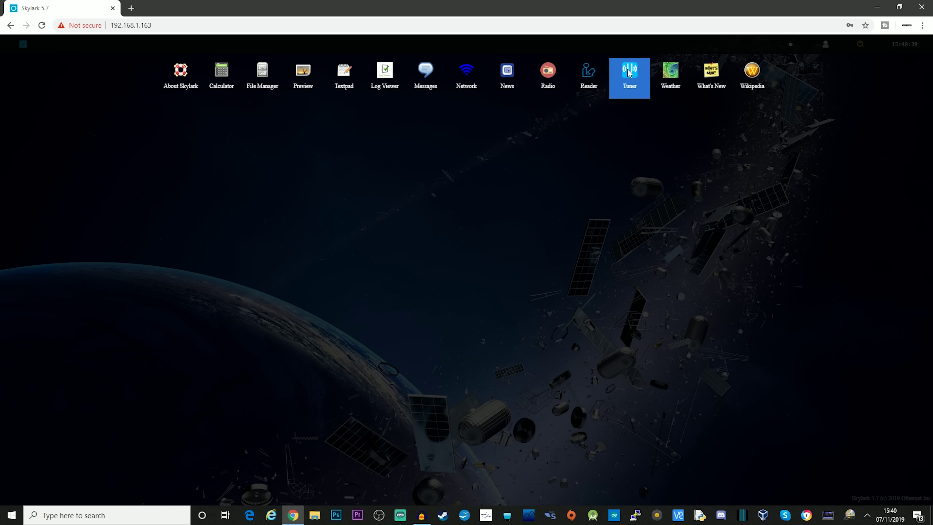
pyautogui.click(629, 76)
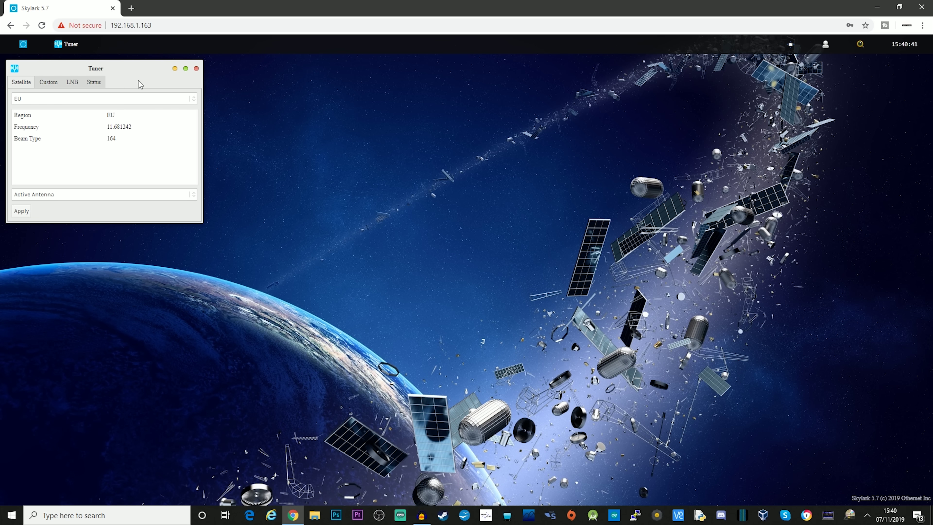
pyautogui.moveTo(129, 71); pyautogui.dragTo(531, 104)
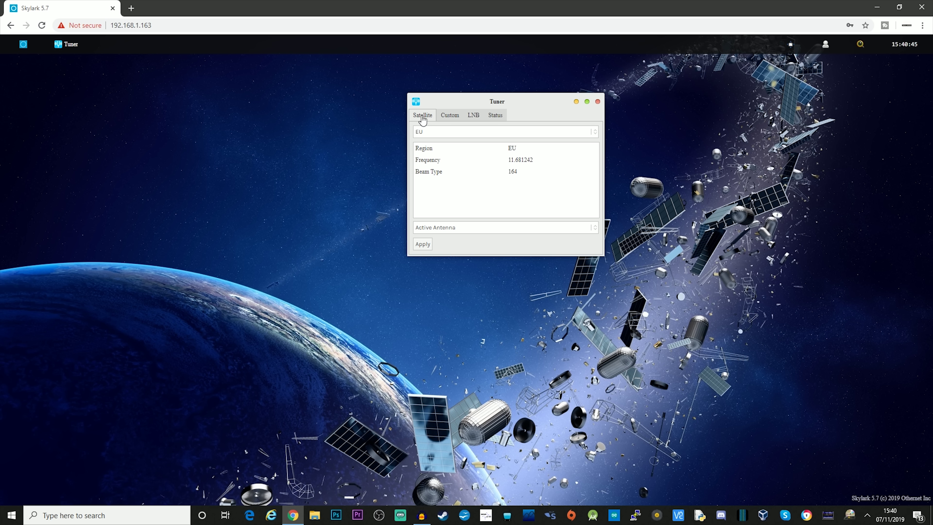
# Show the Tuner's Status tab, enlarged to reveal lock at 11681.242 MHz and the complete transfer
pyautogui.click(499, 117)
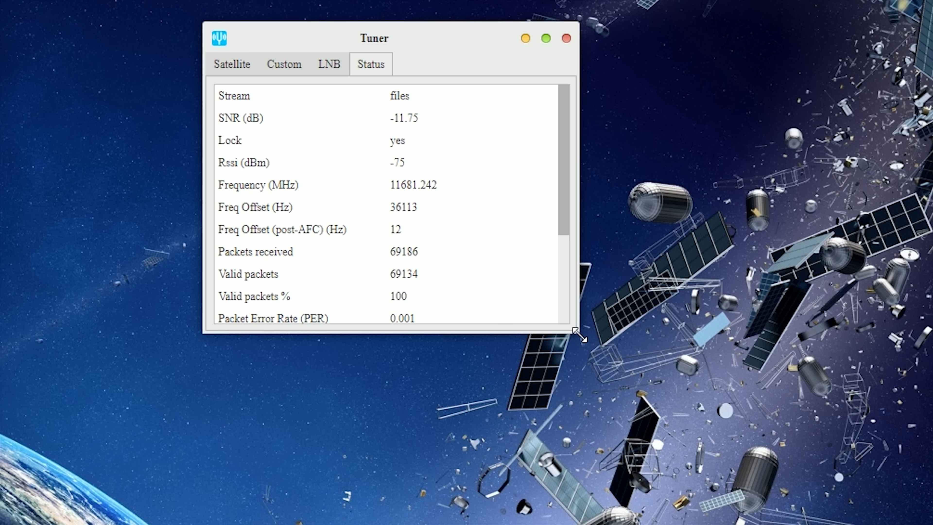
pyautogui.moveTo(604, 256); pyautogui.dragTo(657, 325)
pyautogui.moveTo(693, 478); pyautogui.dragTo(841, 521)
pyautogui.moveTo(594, 39); pyautogui.dragTo(546, 30)
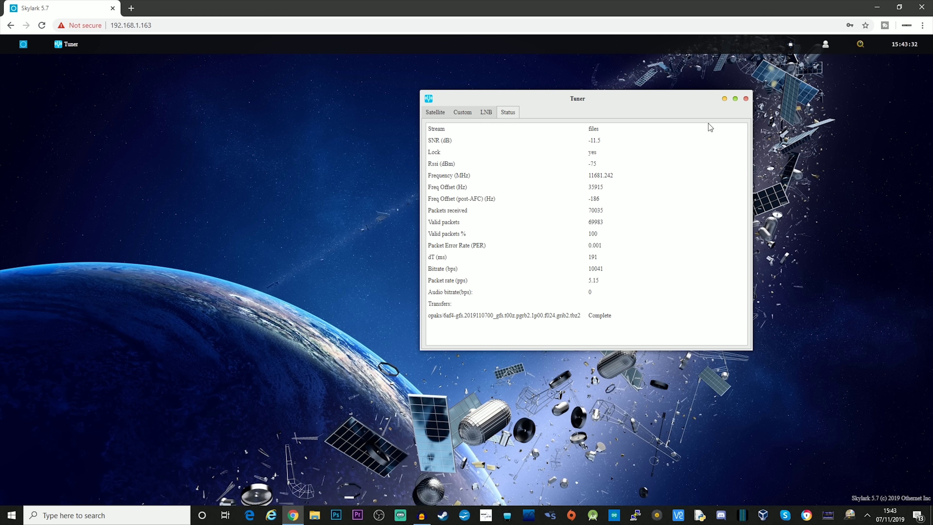
# Close the Tuner and take a brief look at the About Skylark information
pyautogui.click(746, 98)
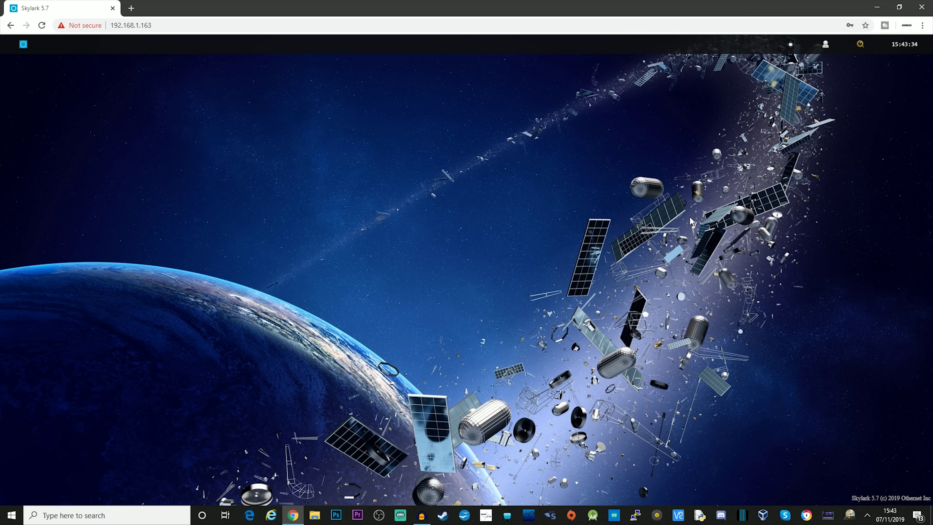
pyautogui.click(23, 44)
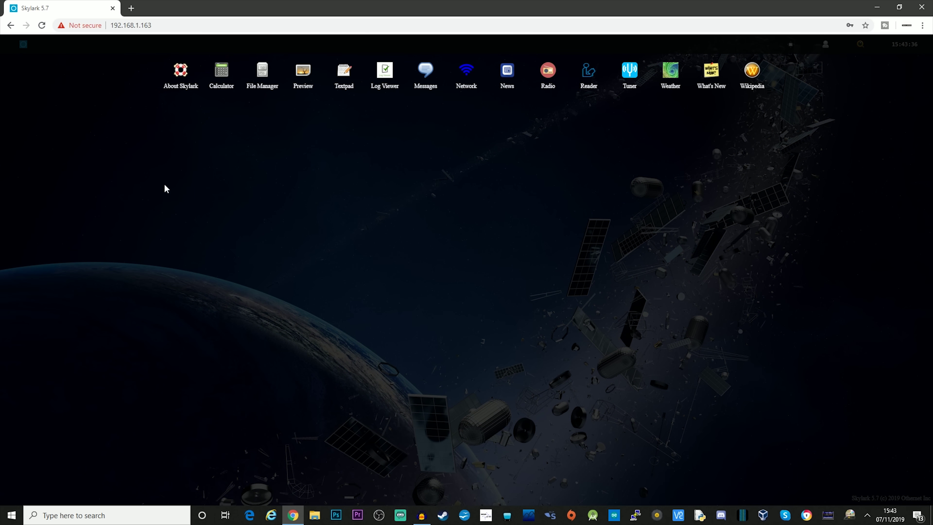
pyautogui.click(179, 78)
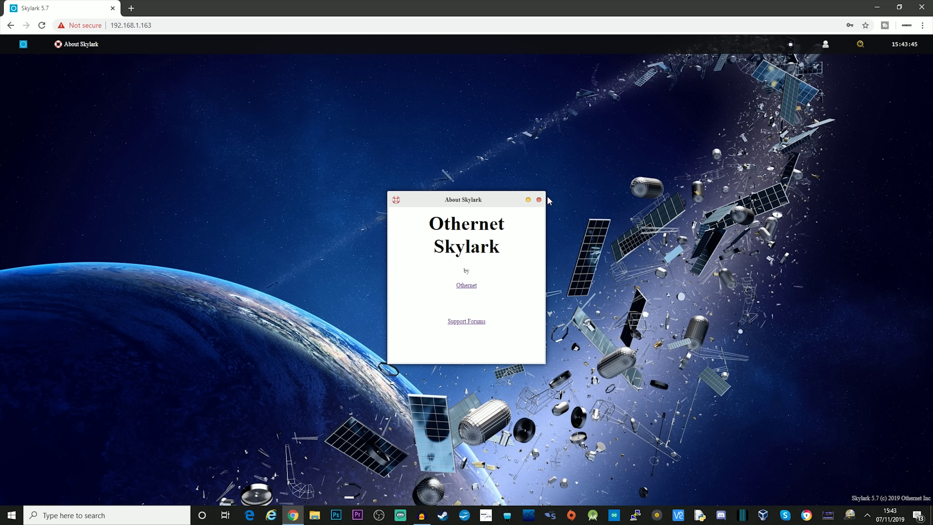
pyautogui.click(539, 200)
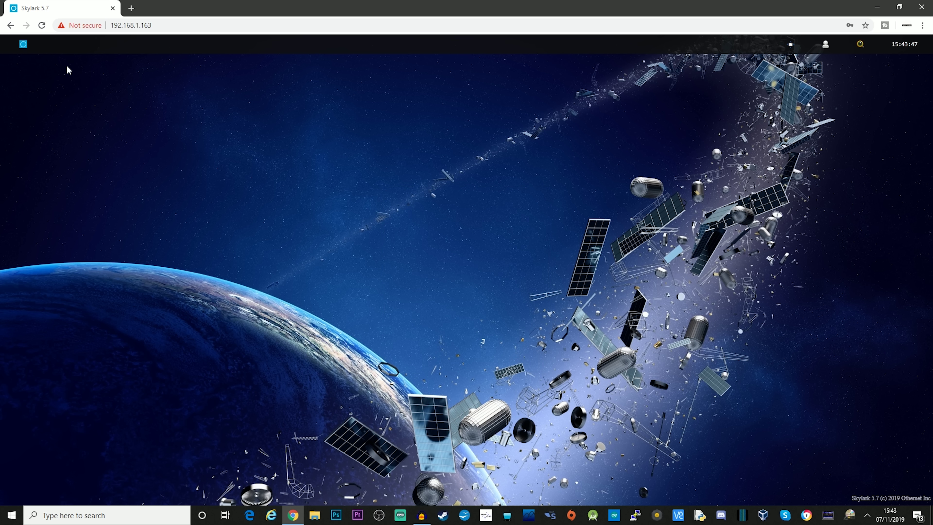
# Launch the Calculator, move it to the centre, and reopen the applications list
pyautogui.click(22, 46)
pyautogui.click(225, 80)
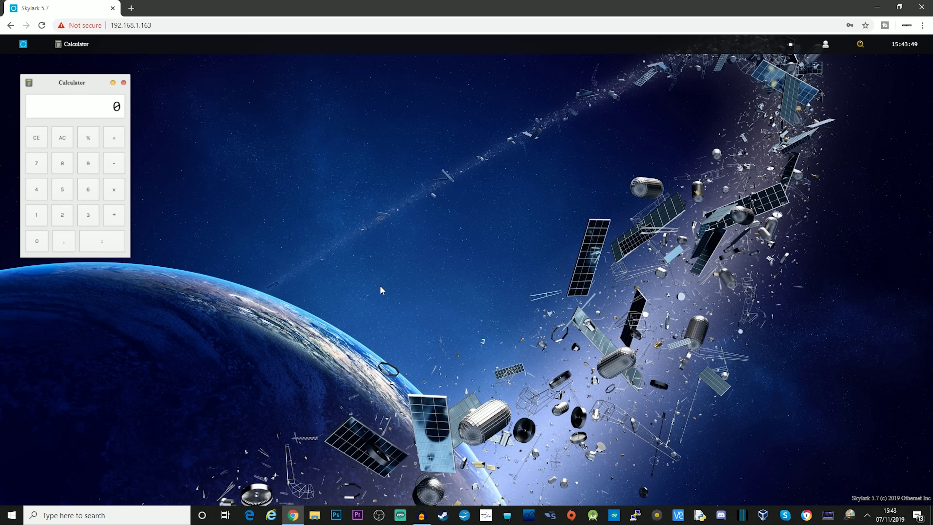
pyautogui.moveTo(65, 84); pyautogui.dragTo(431, 125)
pyautogui.click(22, 46)
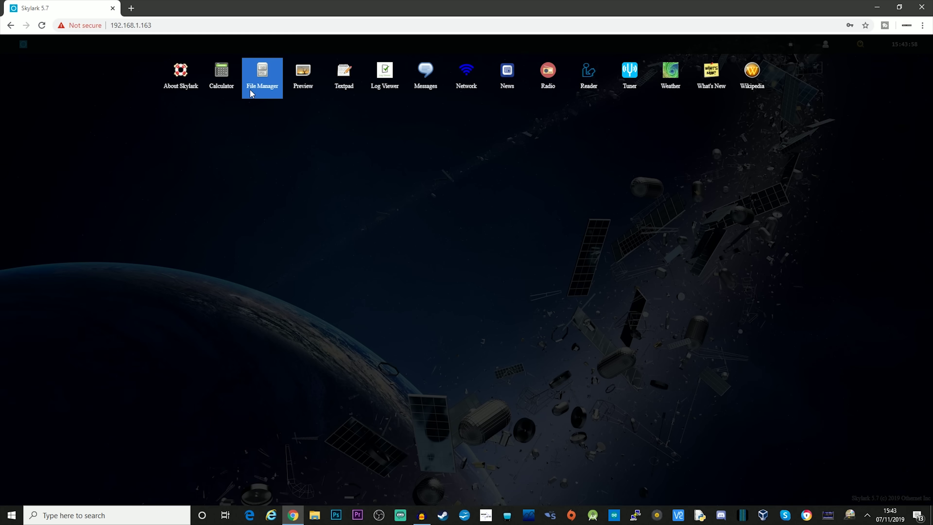
# Open File Manager in Downloads > Apps, listing Othernet Satellitecalc.html at 12.4 KiB
pyautogui.click(258, 76)
pyautogui.moveTo(226, 93); pyautogui.dragTo(472, 110)
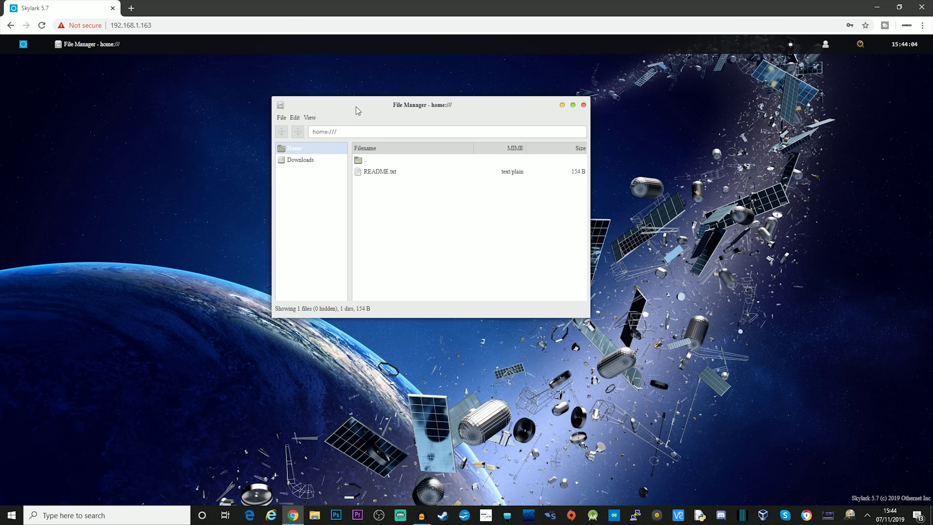
pyautogui.click(298, 164)
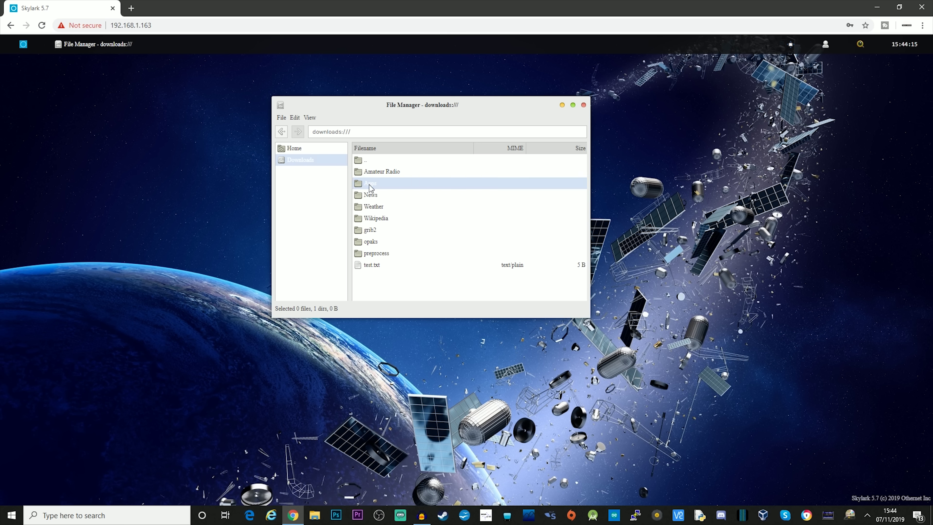
pyautogui.doubleClick(357, 206)
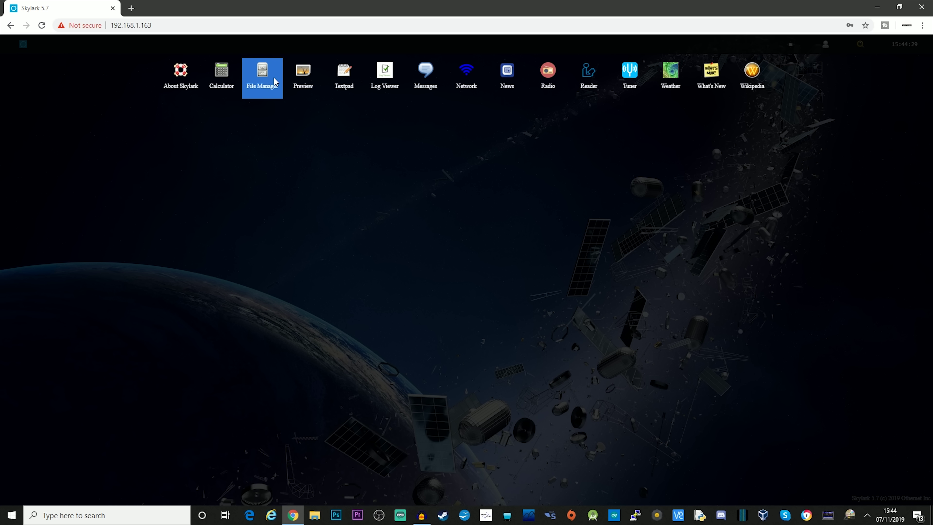
# Launch the Preview app, enlarging and repositioning its window
pyautogui.click(309, 79)
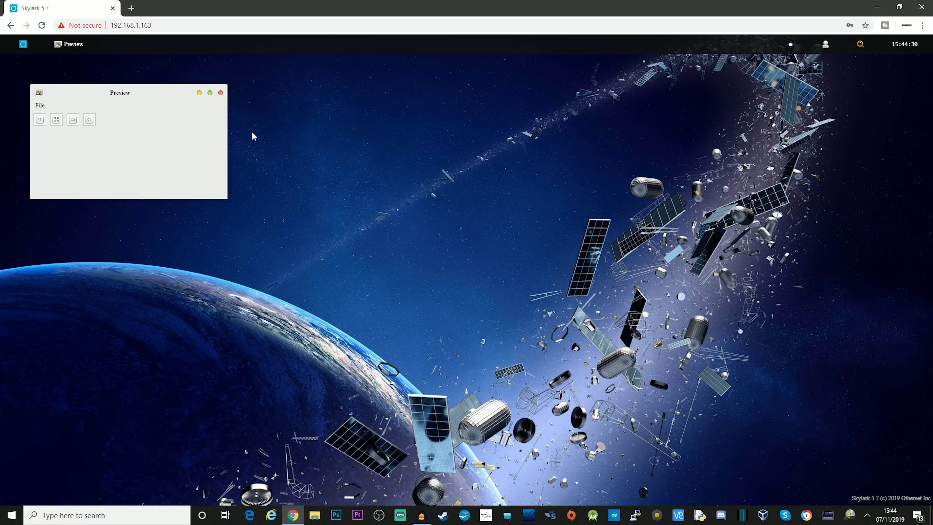
pyautogui.moveTo(227, 199); pyautogui.dragTo(606, 314)
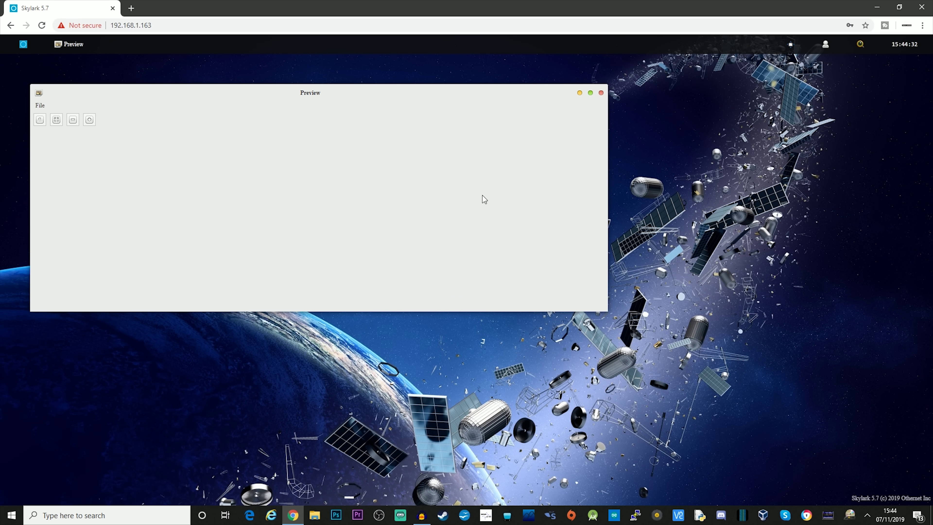
pyautogui.moveTo(352, 96); pyautogui.dragTo(479, 112)
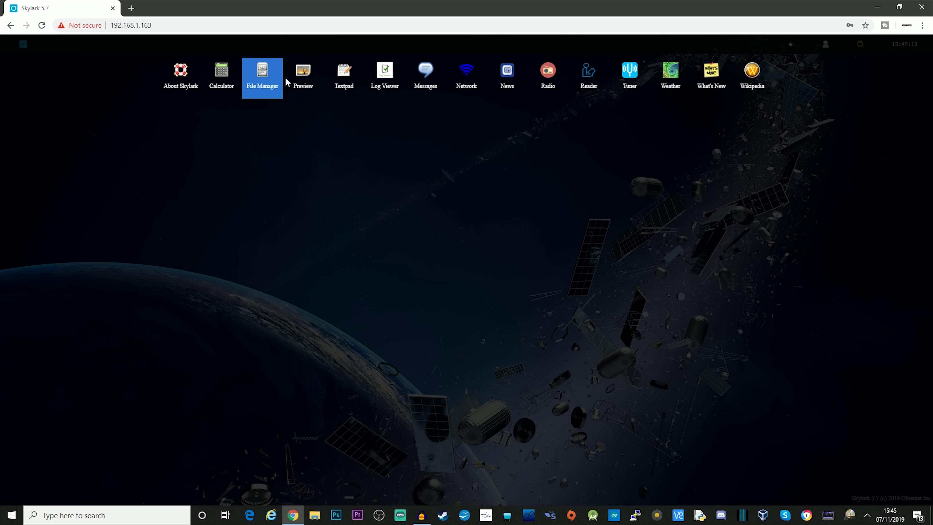
# Write a short self-introduction in Textpad and save it as New text file.txt
pyautogui.click(345, 77)
pyautogui.moveTo(159, 114); pyautogui.dragTo(418, 124)
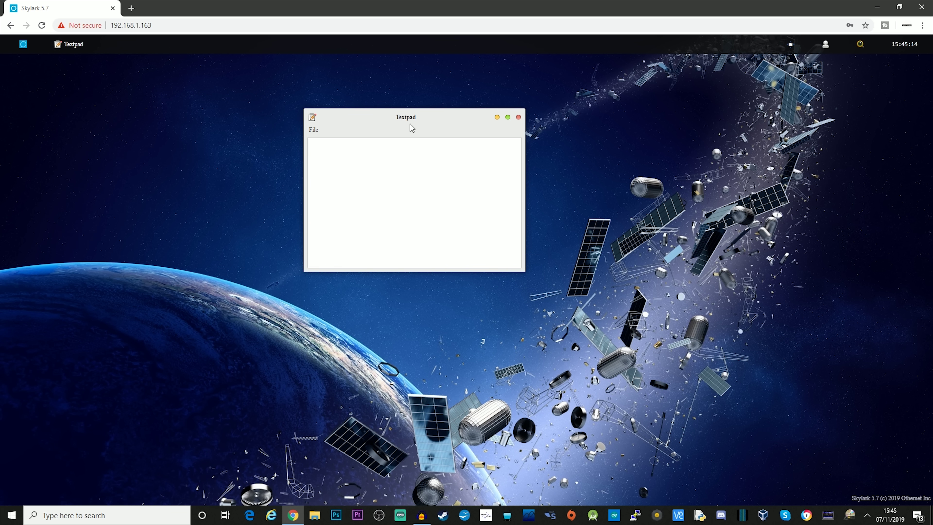
pyautogui.click(364, 165)
pyautogui.click(314, 129)
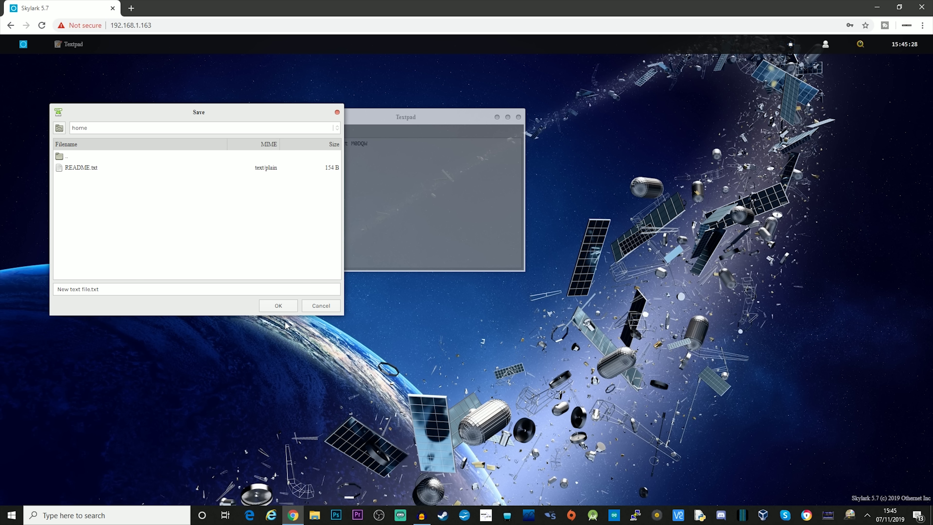
pyautogui.click(280, 305)
# Close Textpad and view the Log Viewer's Diagnostics log, with every service reporting OK
pyautogui.click(519, 117)
pyautogui.click(354, 103)
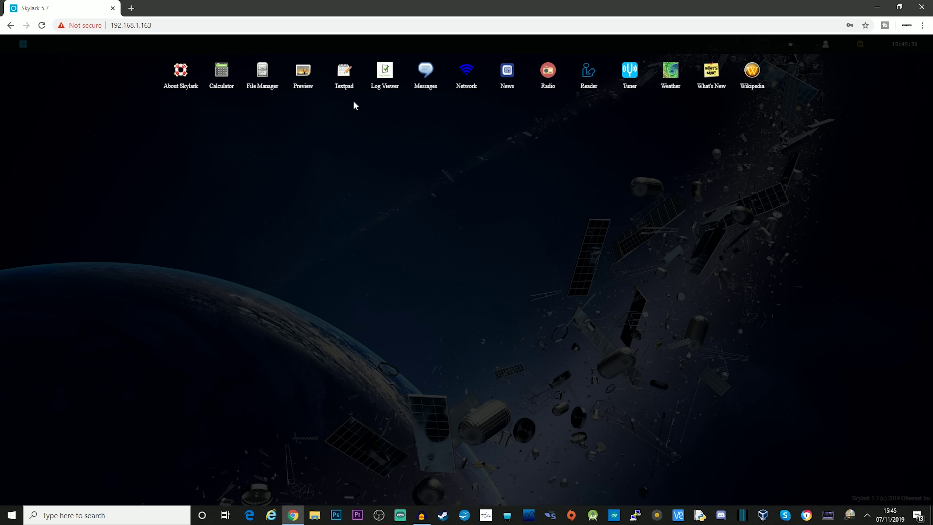
pyautogui.click(385, 75)
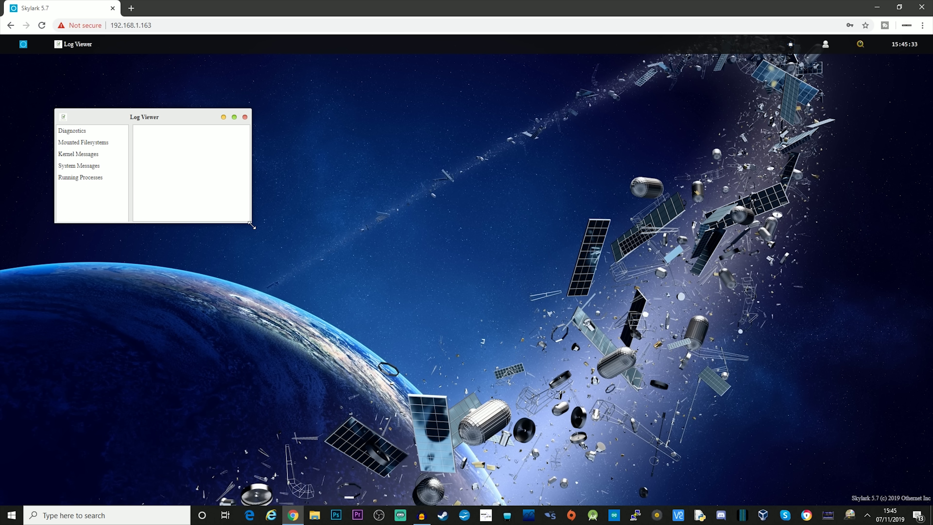
pyautogui.moveTo(252, 225); pyautogui.dragTo(693, 376)
pyautogui.moveTo(364, 121); pyautogui.dragTo(475, 105)
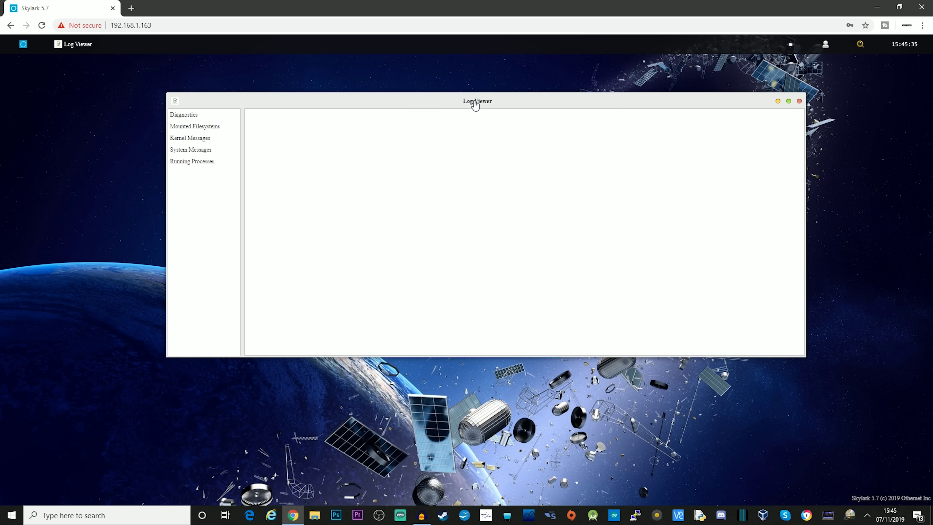
pyautogui.click(194, 119)
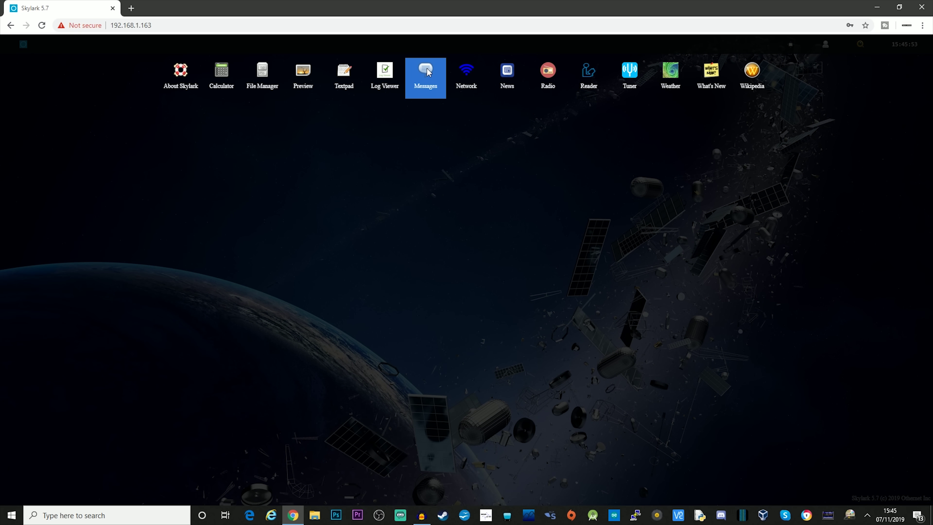
# Open Messages and enlarge it so the full Message column and more rows show
pyautogui.click(426, 76)
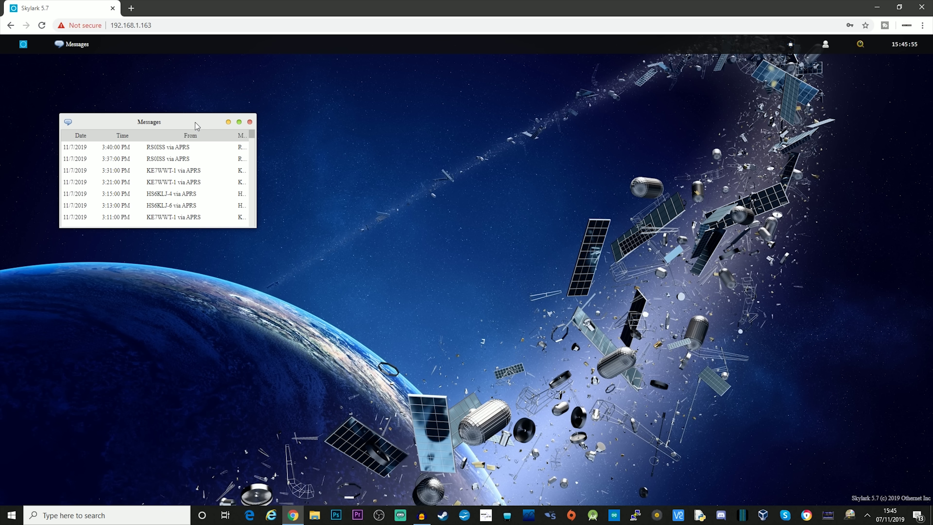
pyautogui.moveTo(195, 122); pyautogui.dragTo(322, 104)
pyautogui.moveTo(379, 188); pyautogui.dragTo(735, 317)
pyautogui.moveTo(500, 84); pyautogui.dragTo(511, 87)
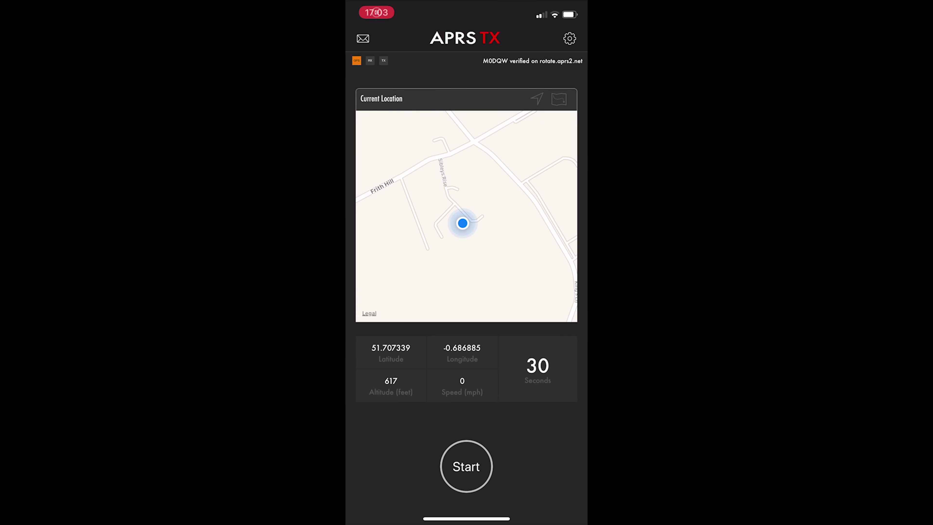
# Write an APRS message to your own callsign-SSID: 'Test message to OUTNET', signed with your name and callsign
pyautogui.click(363, 38)
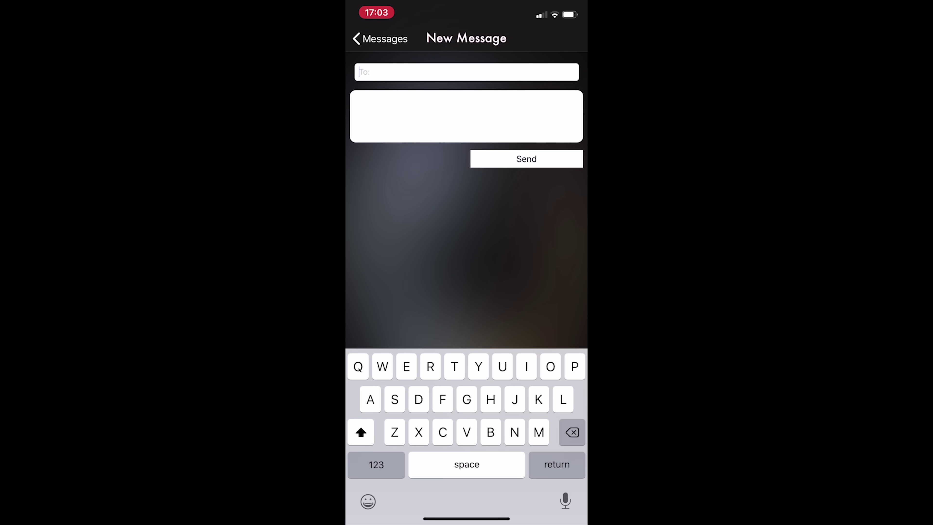
pyautogui.write('M0')
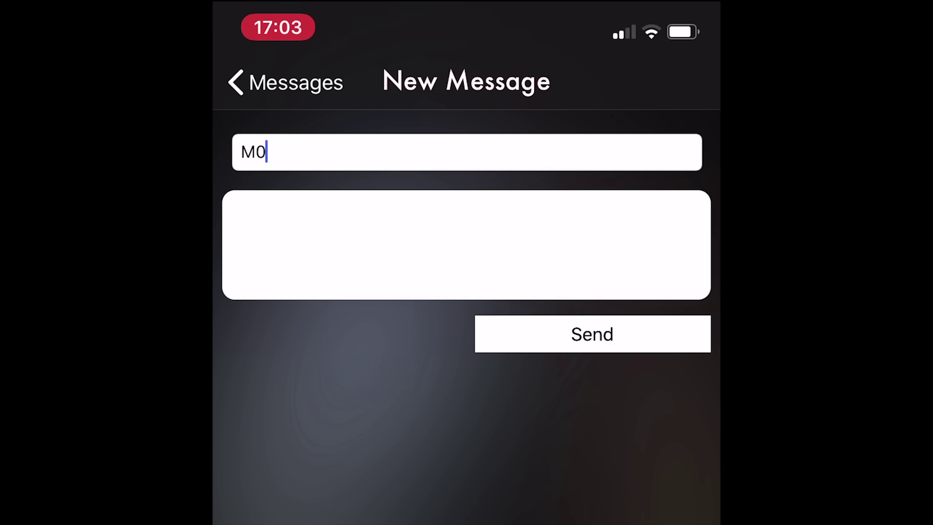
pyautogui.write('DQW-5')
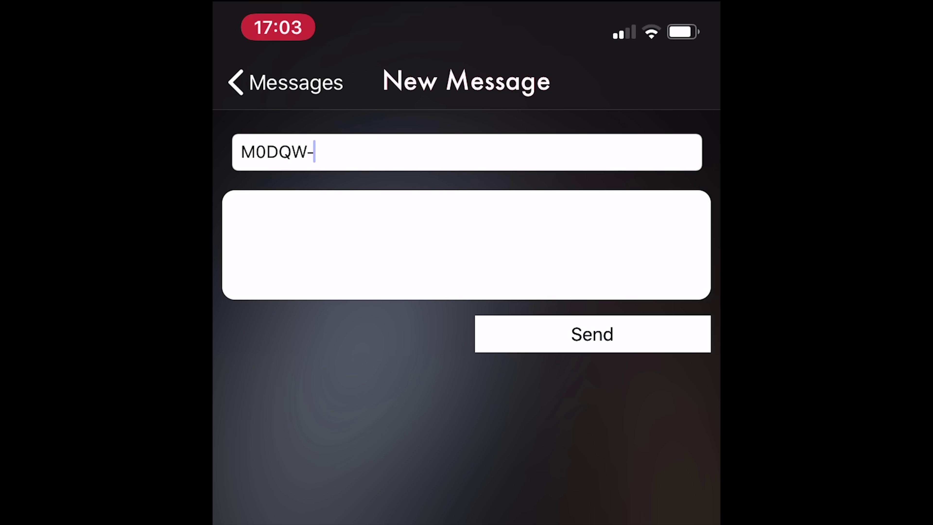
pyautogui.click(229, 213)
pyautogui.write('Test me')
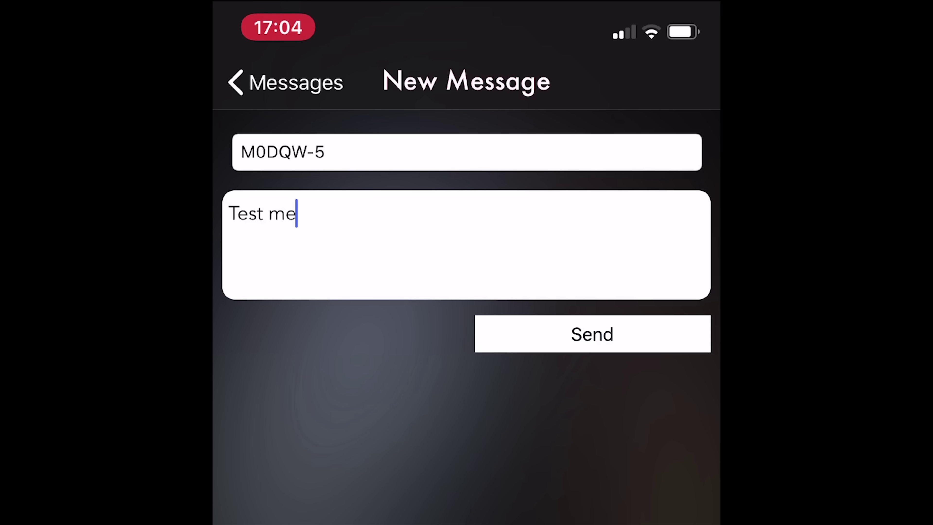
pyautogui.write('ssage to ')
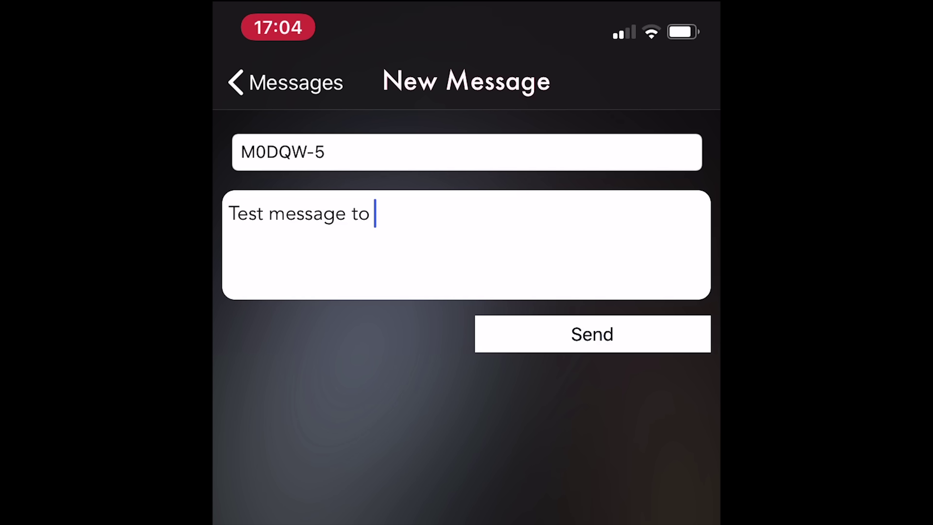
pyautogui.write('OUT')
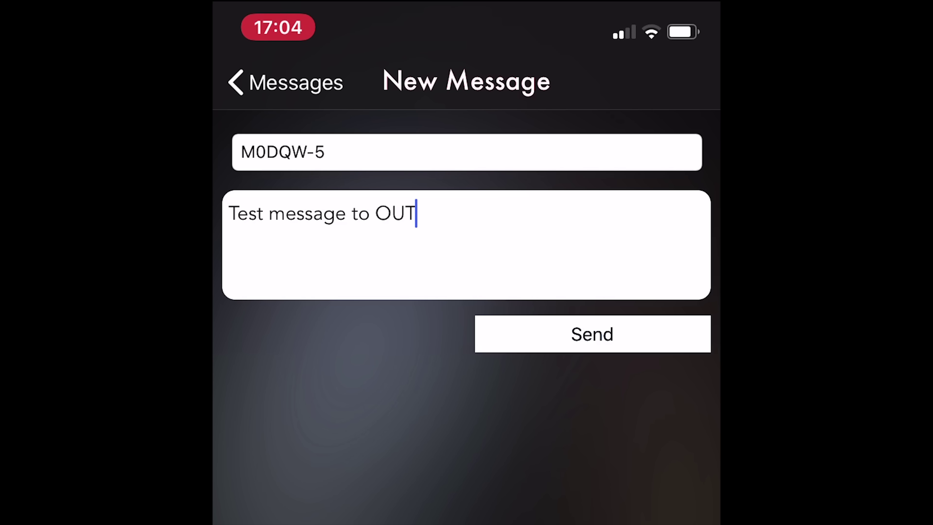
pyautogui.write('BEY')
pyautogui.press('BackSpace')
pyautogui.press('BackSpace')
pyautogui.press('BackSpace')
pyautogui.write('NET ')
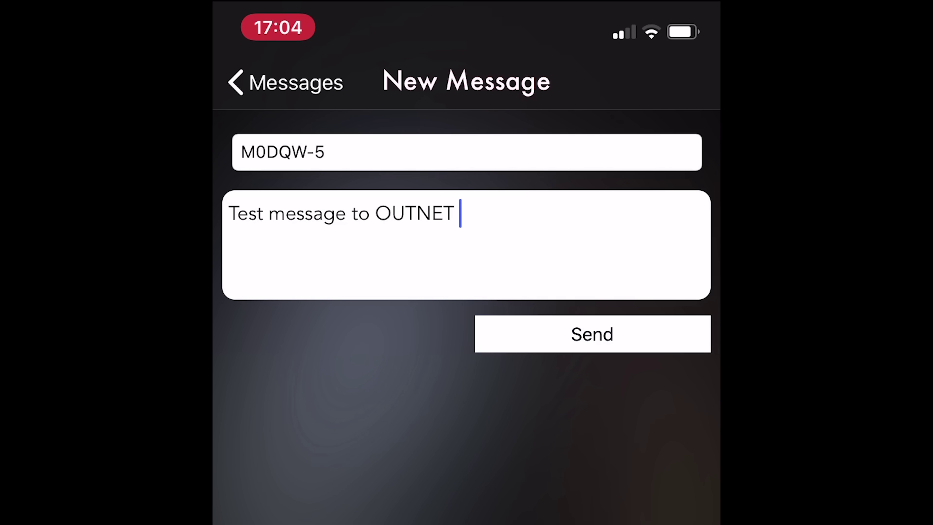
pyautogui.write('from ')
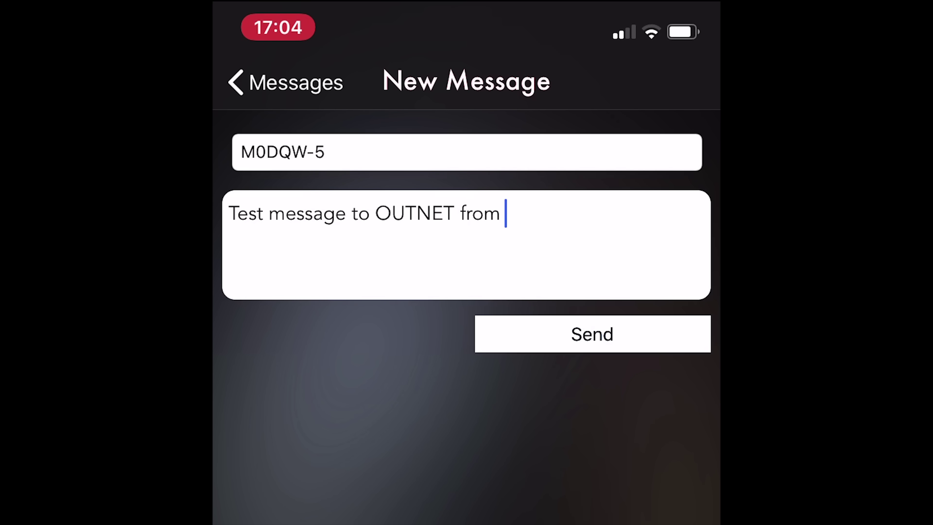
pyautogui.write('Matt, M0')
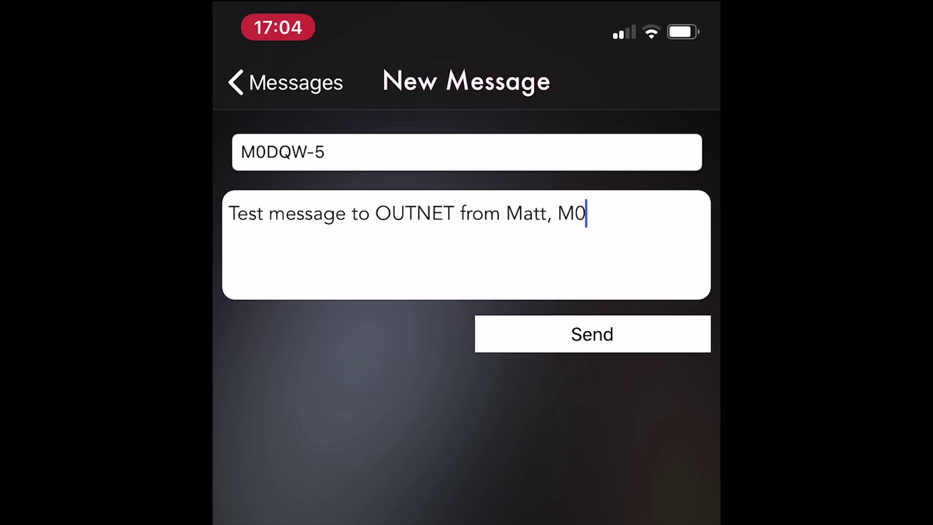
pyautogui.write('DQW')
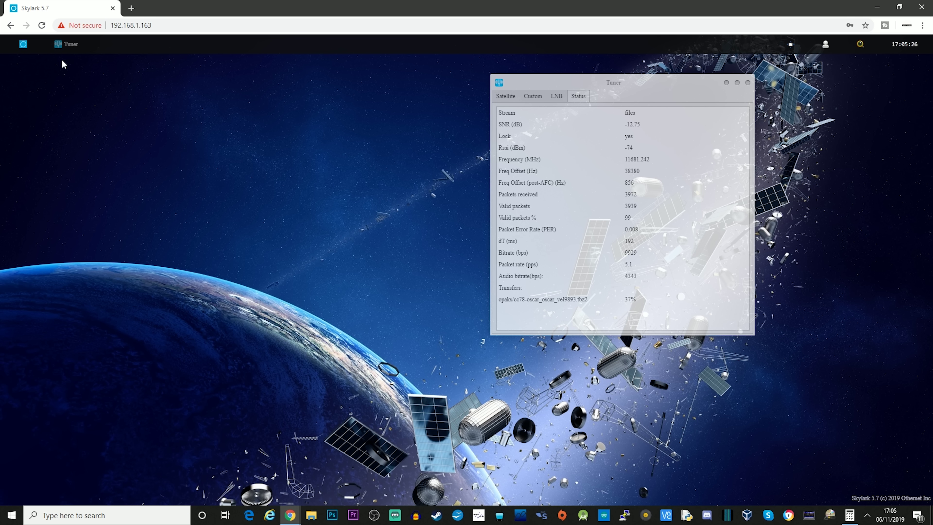
# Open Messages, enlarge it, and select the newest 5:02 PM message
pyautogui.click(22, 46)
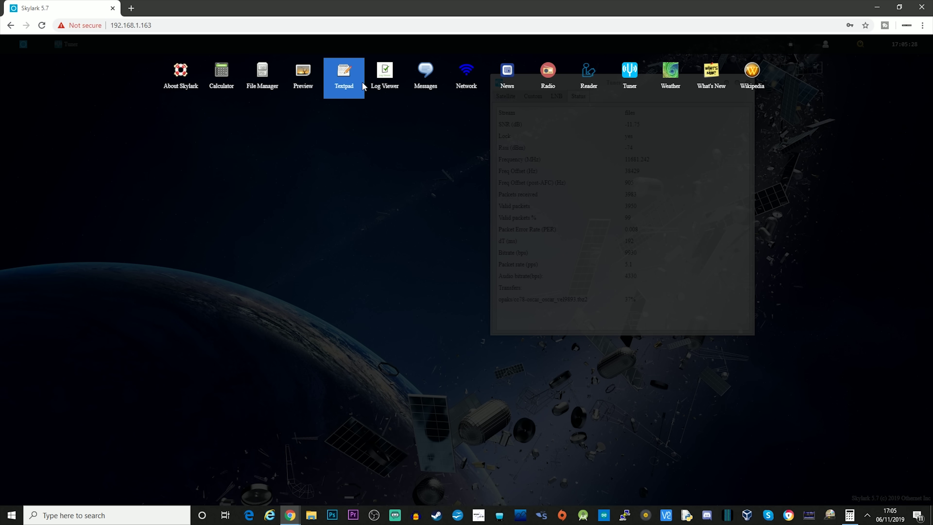
pyautogui.click(421, 74)
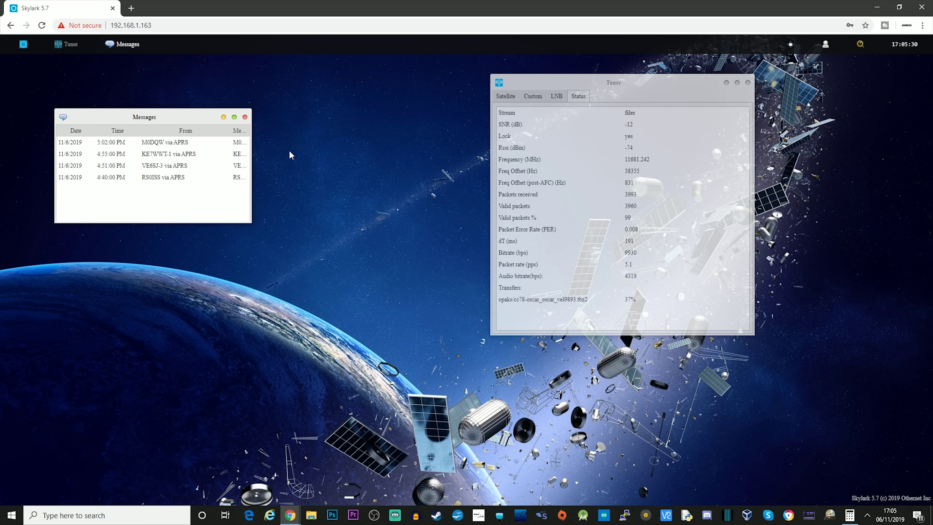
pyautogui.moveTo(248, 225); pyautogui.dragTo(420, 257)
pyautogui.click(163, 146)
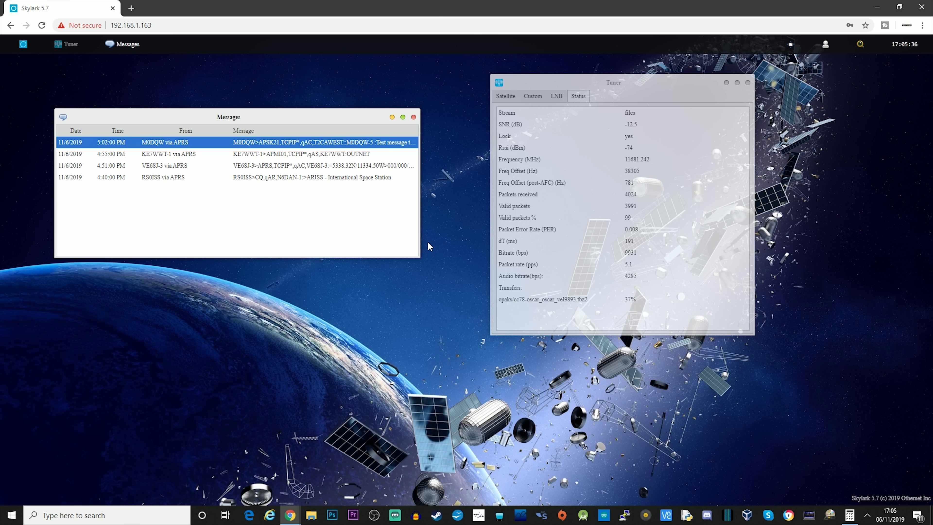
# Widen Messages further and move the Tuner aside to read the 5:02 PM OUTNET test message
pyautogui.moveTo(420, 258); pyautogui.dragTo(546, 257)
pyautogui.moveTo(529, 88); pyautogui.dragTo(598, 88)
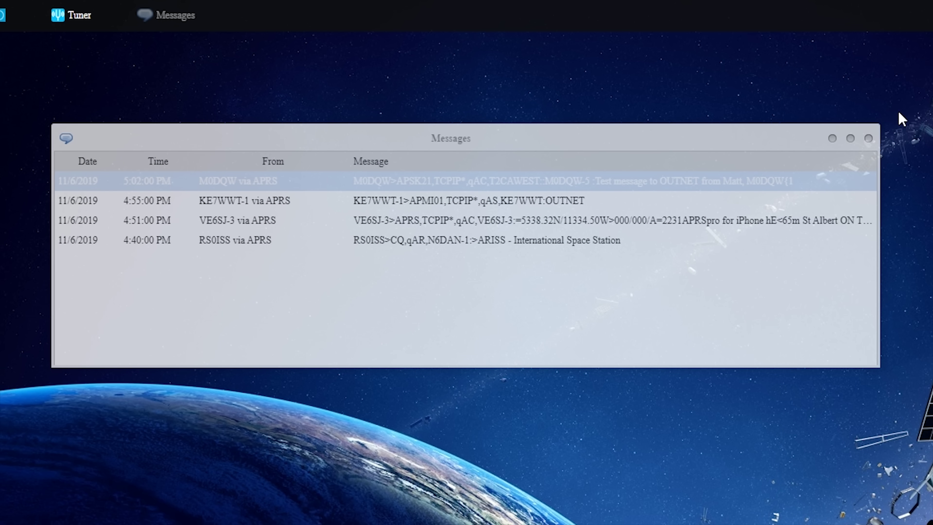
pyautogui.moveTo(679, 140); pyautogui.dragTo(800, 162)
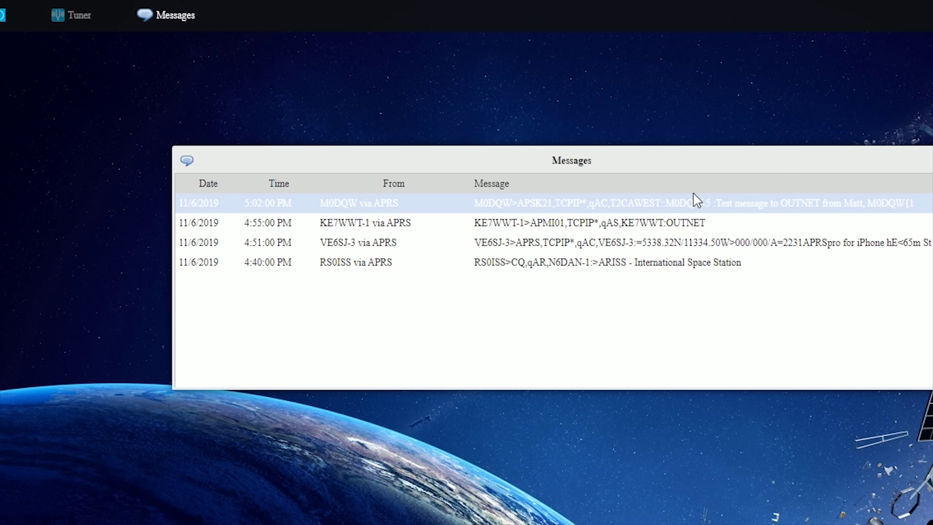
pyautogui.click(641, 225)
pyautogui.click(639, 206)
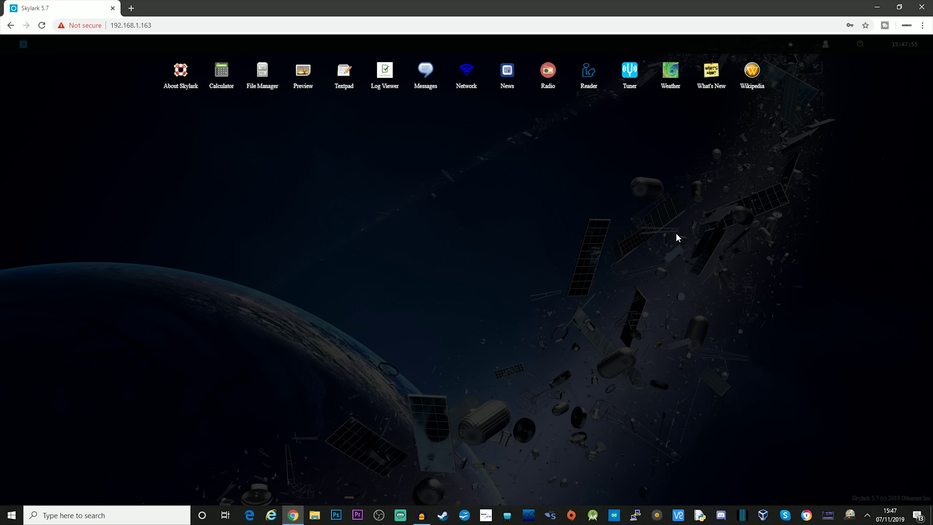
# Open the News reader and view the Al Jazeera English, Atlas Obscura, BBC Arabic and BBC Chinese channels
pyautogui.click(509, 72)
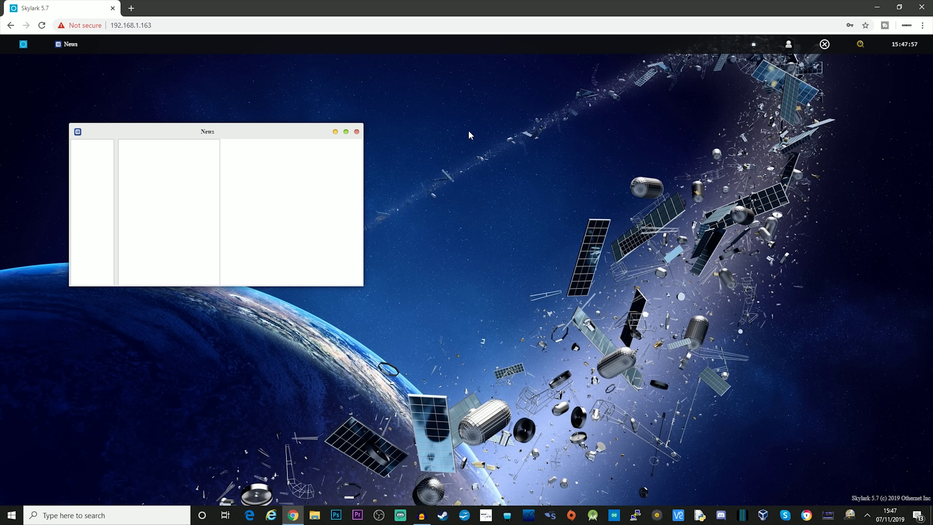
pyautogui.moveTo(276, 133); pyautogui.dragTo(344, 83)
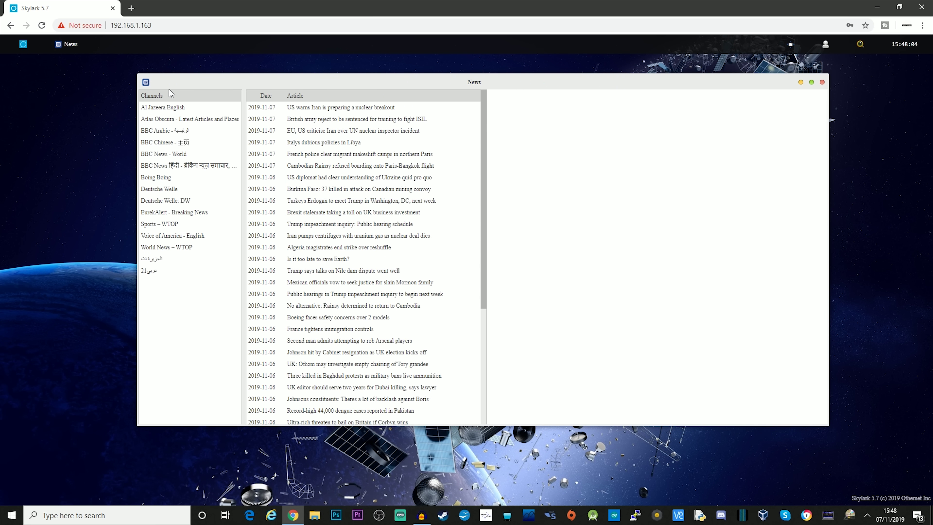
pyautogui.click(184, 109)
pyautogui.click(181, 120)
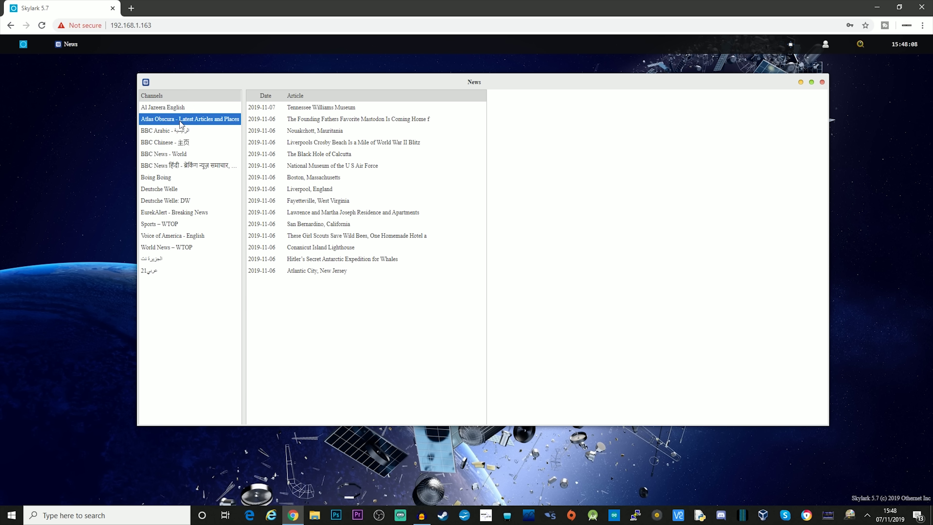
pyautogui.click(179, 133)
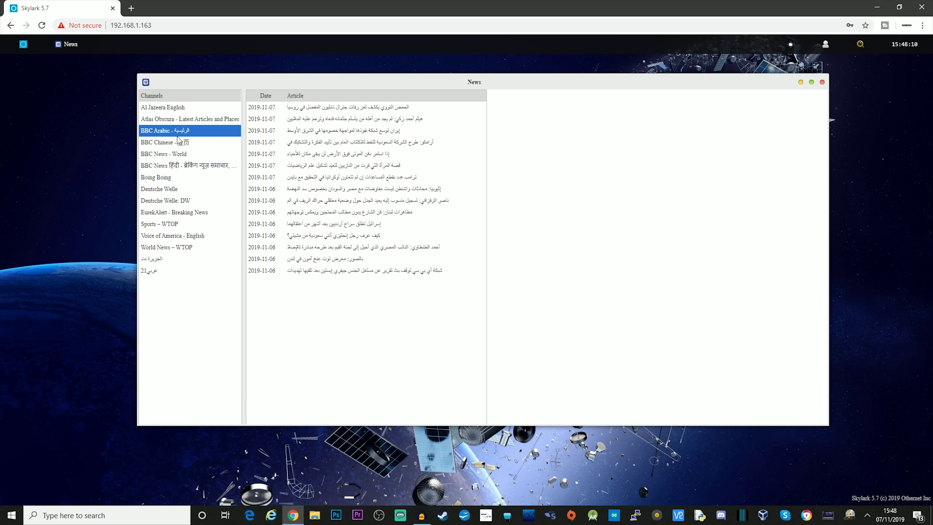
pyautogui.click(178, 145)
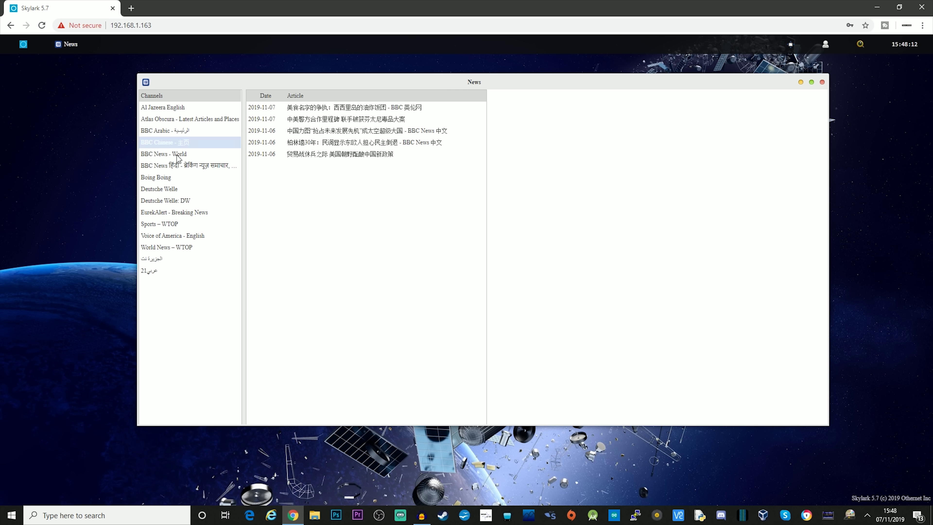
# View BBC News - World, Deutsche Welle, DW sports, EurekAlert, Sports – WTOP and Voice of America headlines
pyautogui.click(178, 155)
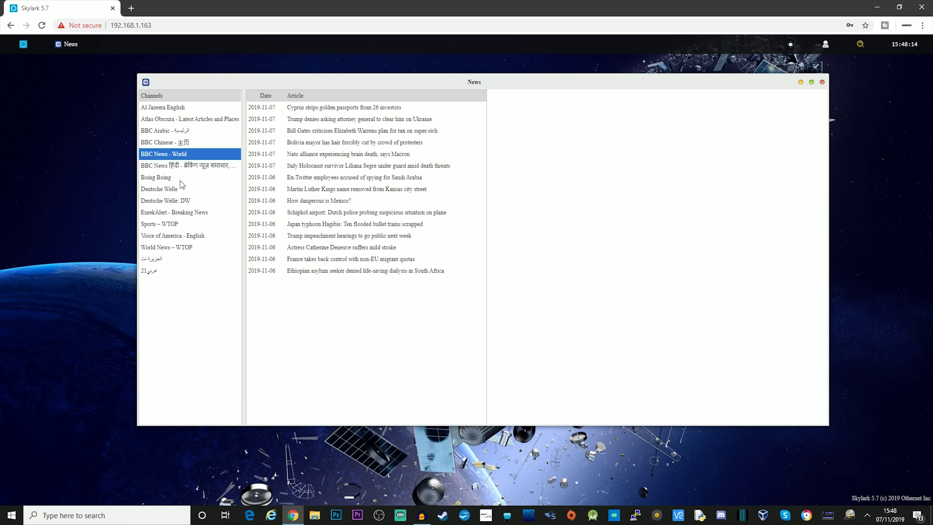
pyautogui.click(176, 189)
pyautogui.click(176, 200)
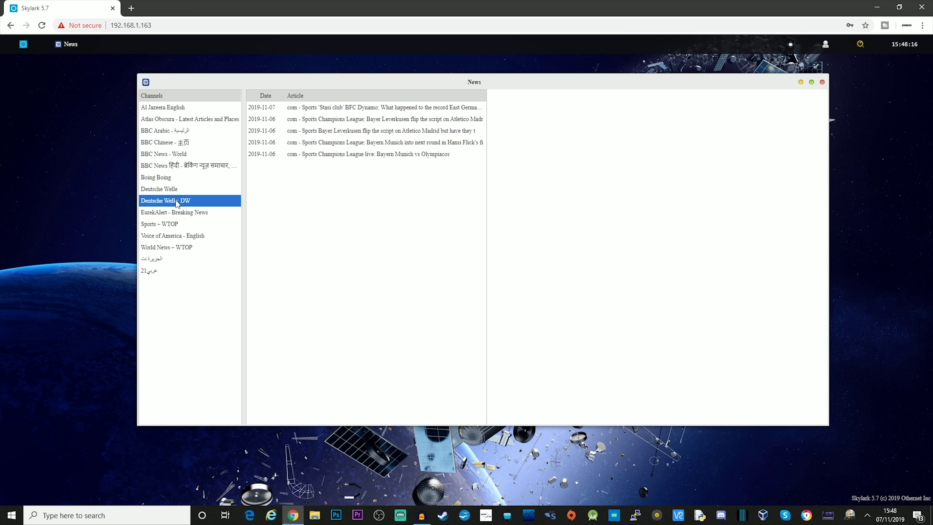
pyautogui.click(178, 213)
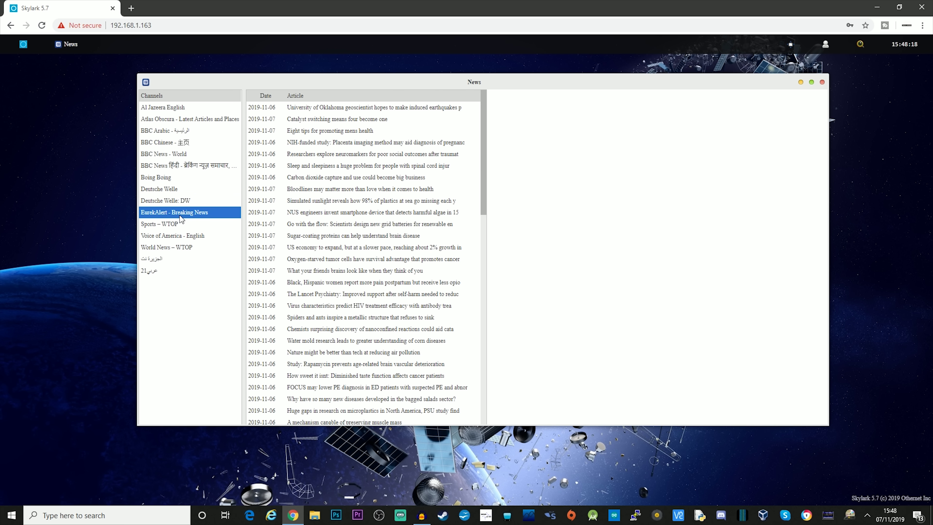
pyautogui.click(171, 226)
pyautogui.click(170, 239)
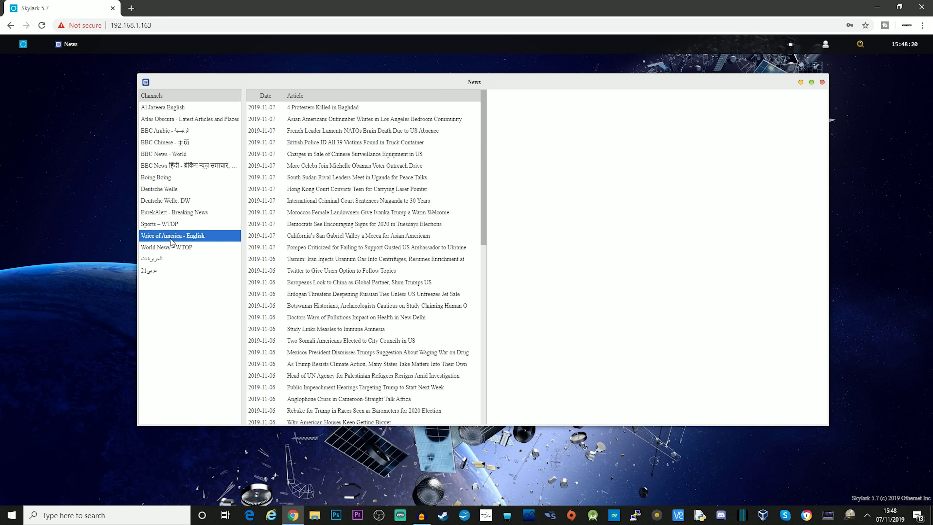
# View World News – WTOP, الجزيرة نت and عربي21, then return to BBC News - World
pyautogui.click(172, 248)
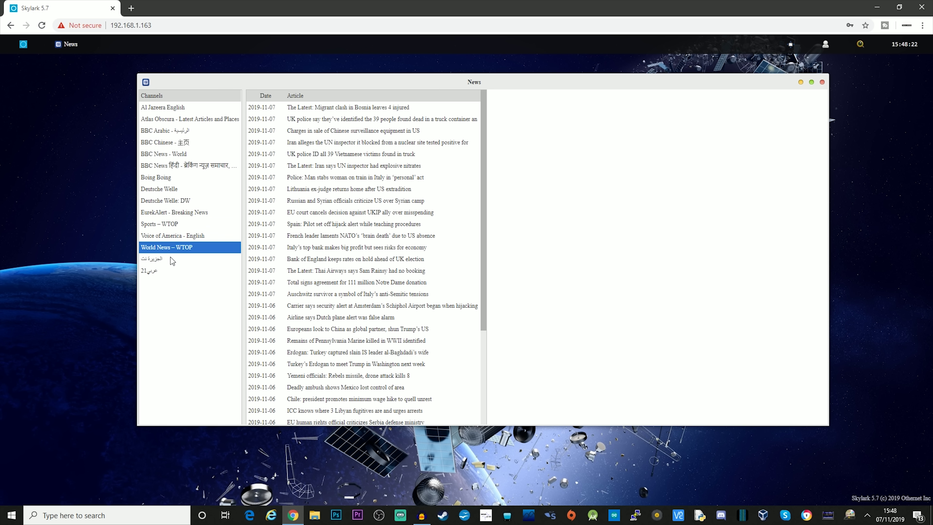
pyautogui.click(170, 258)
pyautogui.click(169, 275)
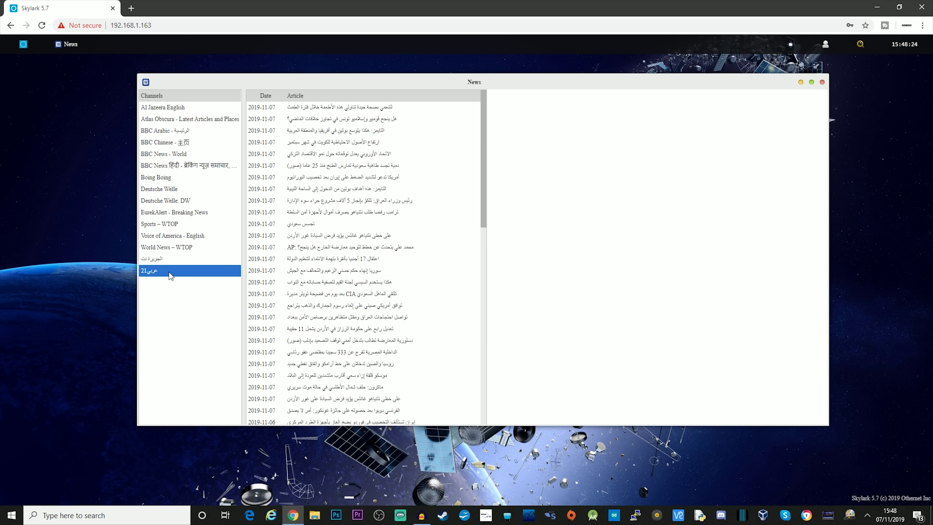
pyautogui.click(173, 260)
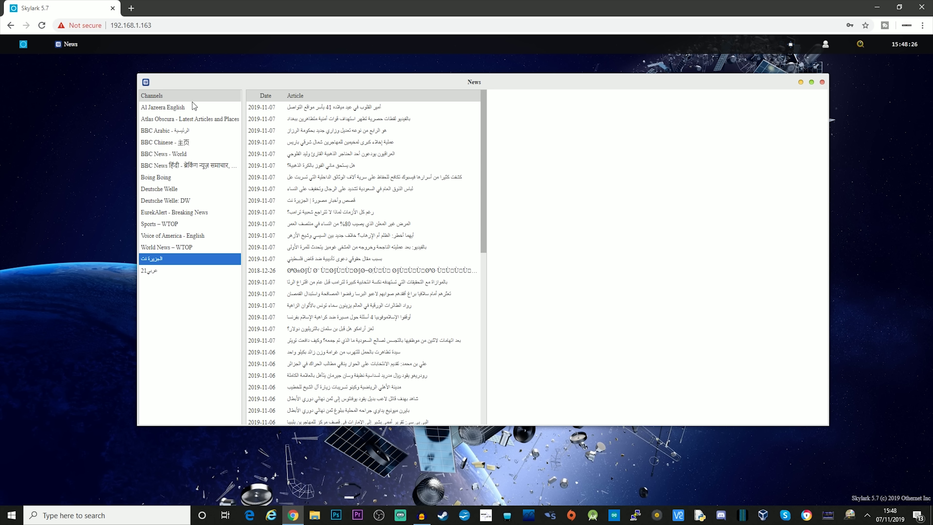
pyautogui.click(163, 156)
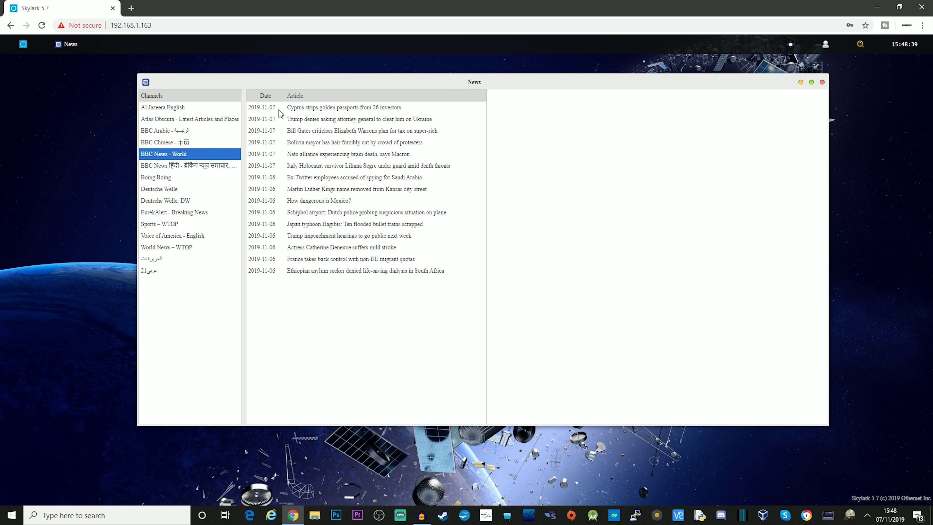
# Read through the BBC article on Cyprus's golden passports, then bring up the app launcher
pyautogui.click(329, 109)
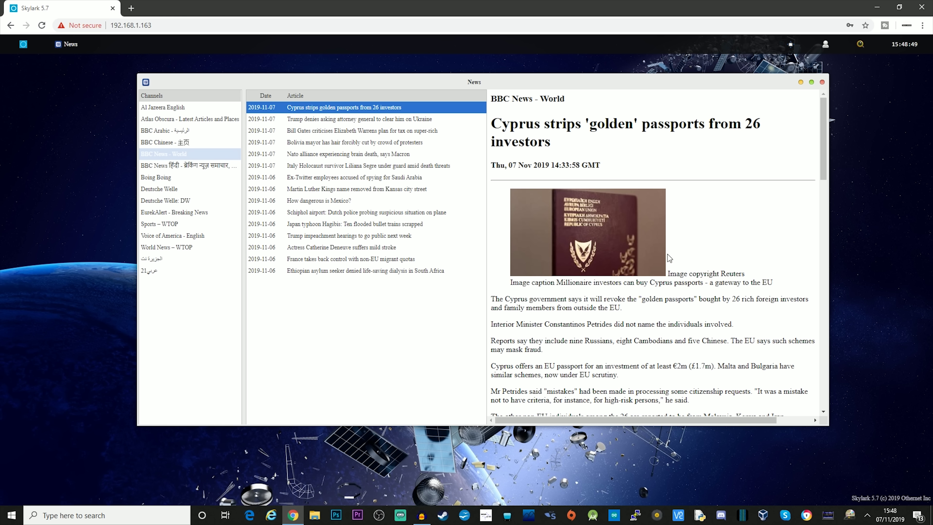
pyautogui.scroll(-6, 668, 257)
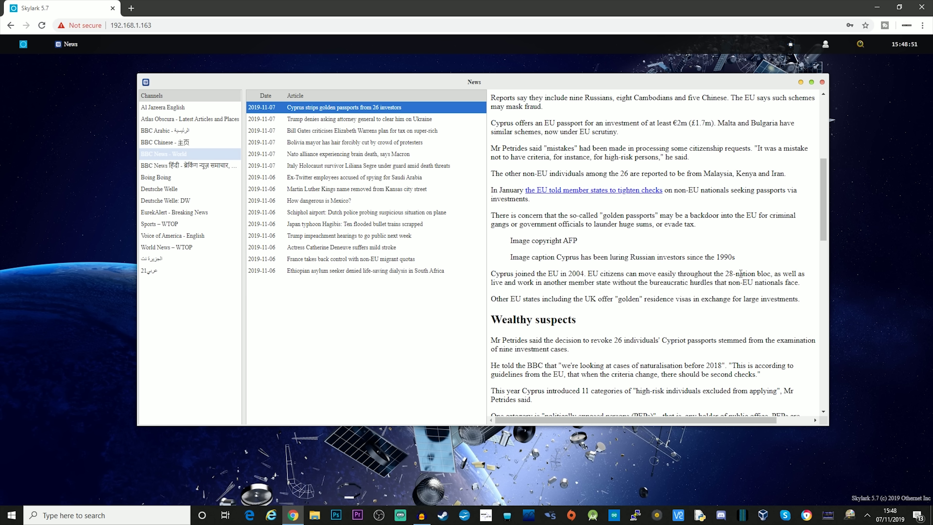
pyautogui.scroll(-10, 741, 273)
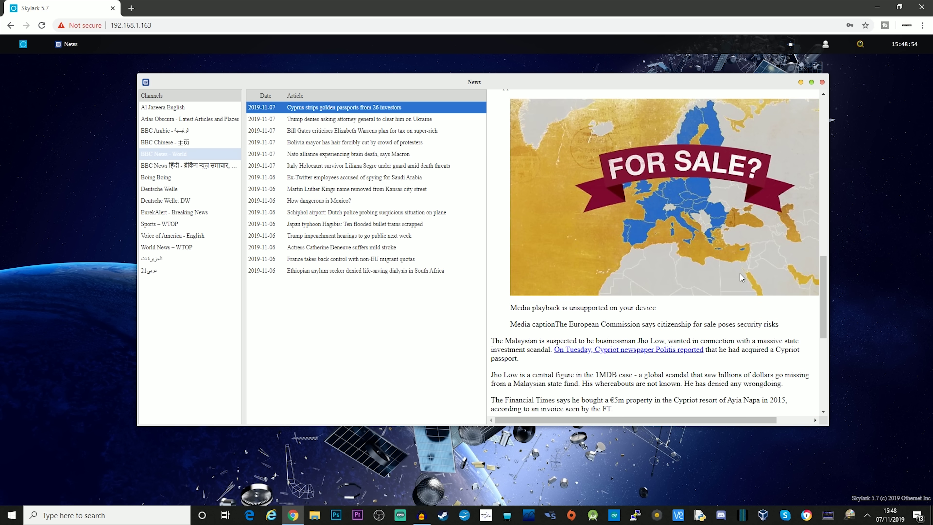
pyautogui.scroll(-7, 739, 273)
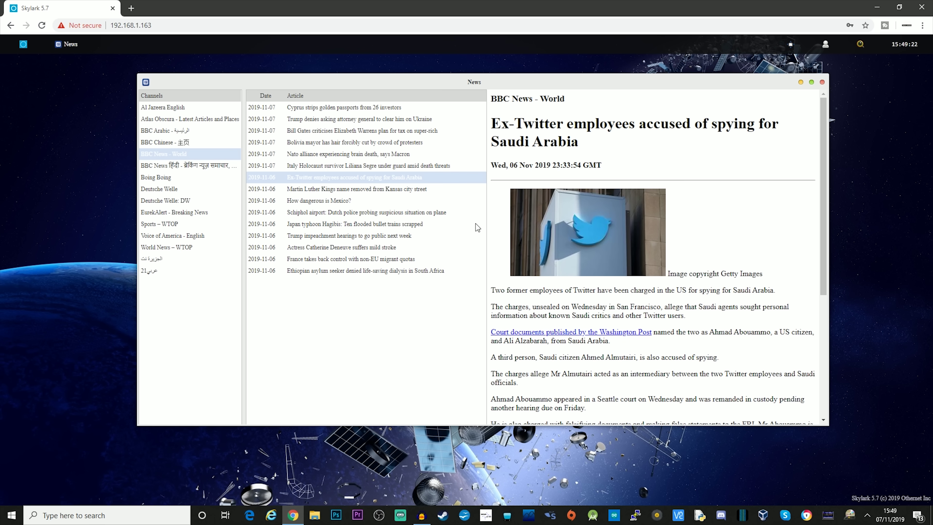
pyautogui.press('super')
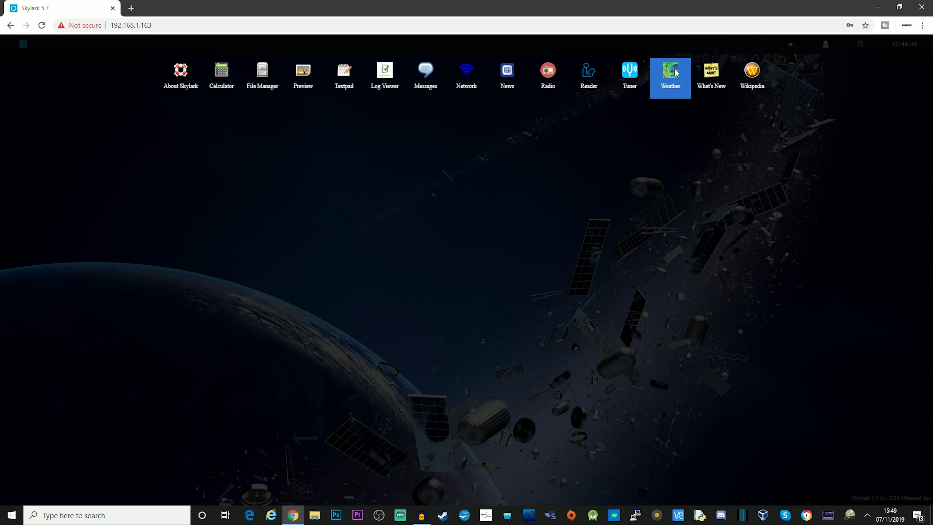
# Open the Weather app and turn and zoom the globe onto the North Atlantic and Europe
pyautogui.click(672, 75)
pyautogui.moveTo(287, 143); pyautogui.dragTo(396, 83)
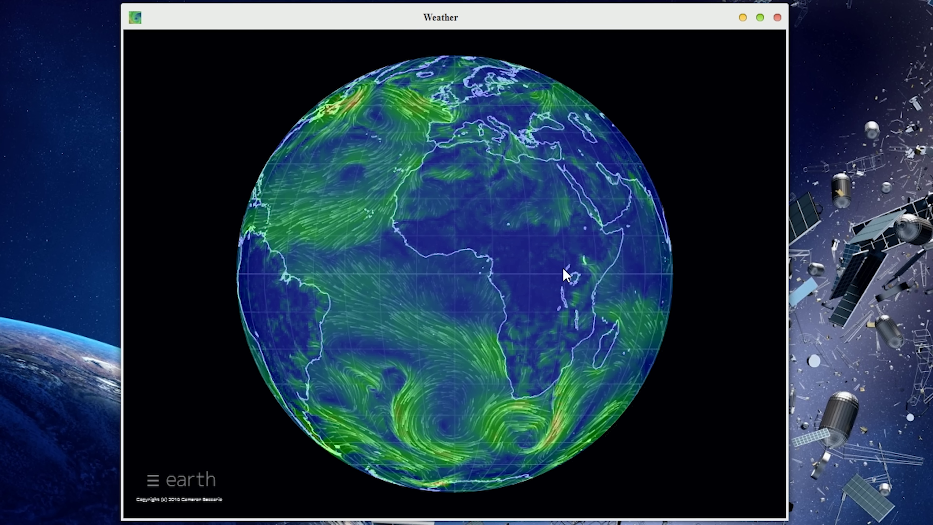
pyautogui.moveTo(565, 278); pyautogui.dragTo(513, 309)
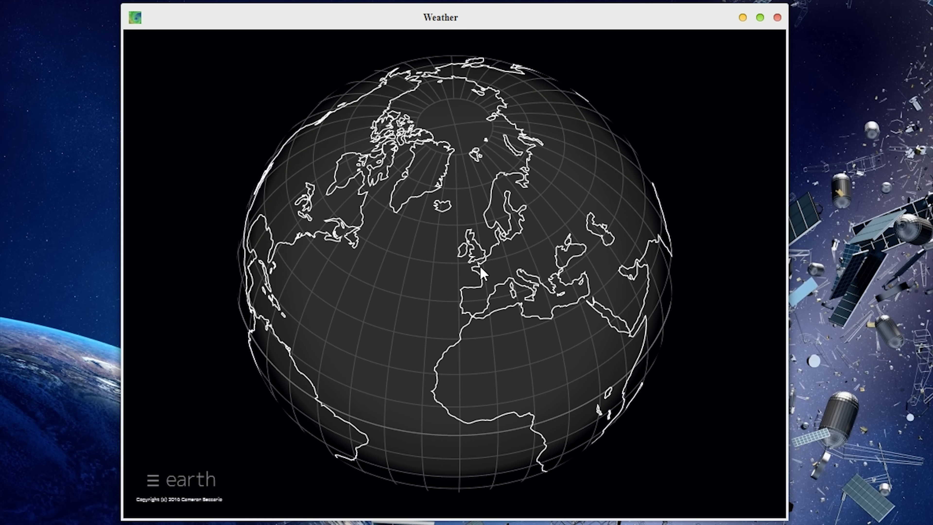
pyautogui.scroll(10, 477, 250)
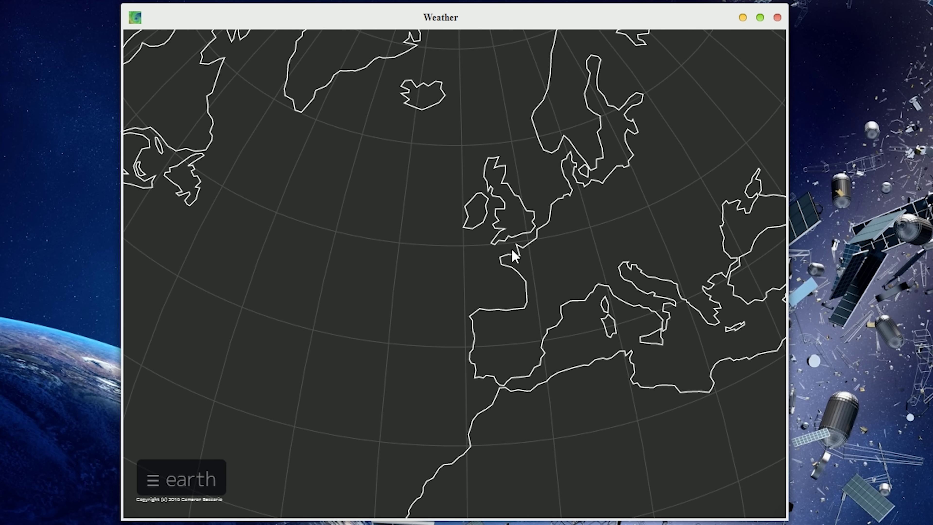
pyautogui.scroll(5, 502, 291)
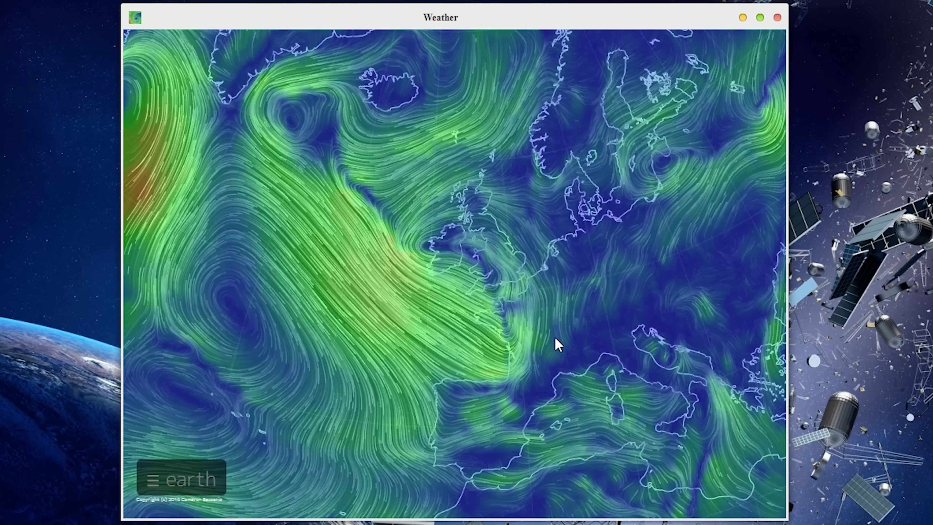
# Switch the map to Mode: Ocean and pan west across the North Atlantic currents
pyautogui.click(182, 478)
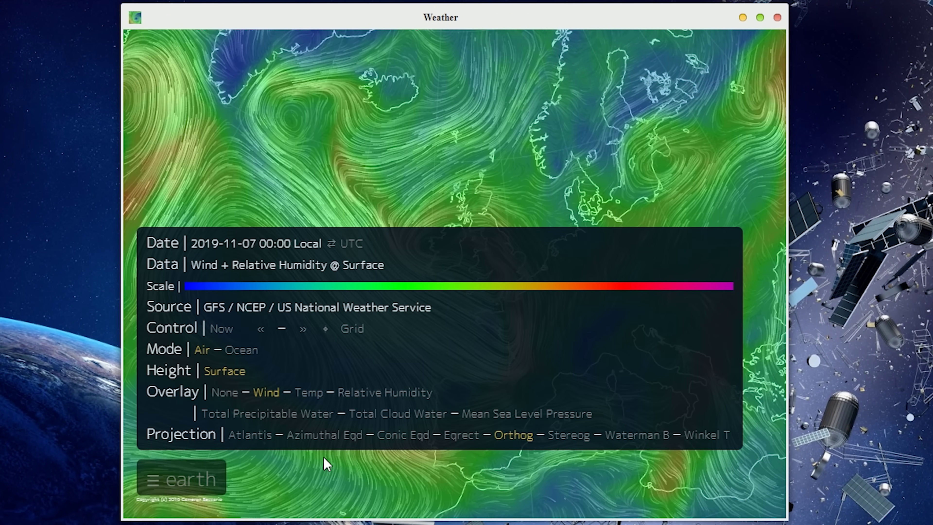
pyautogui.click(243, 350)
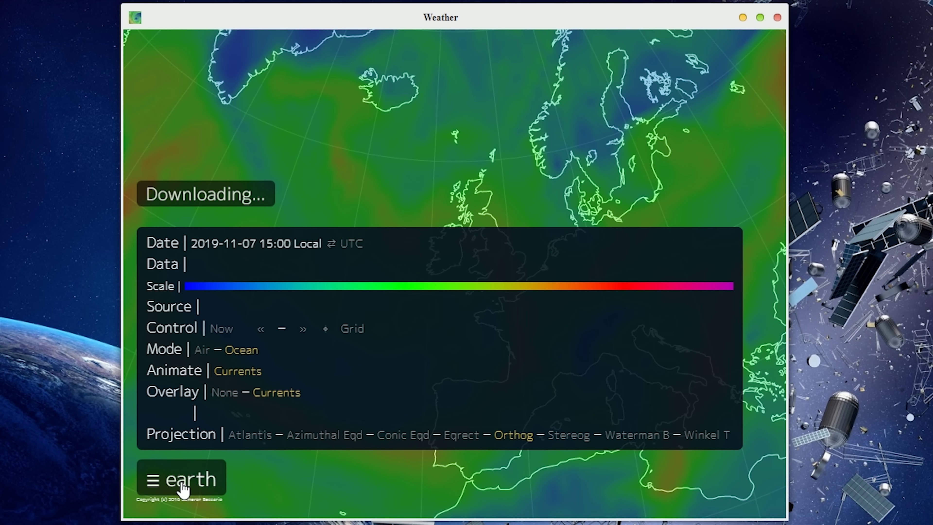
pyautogui.click(181, 484)
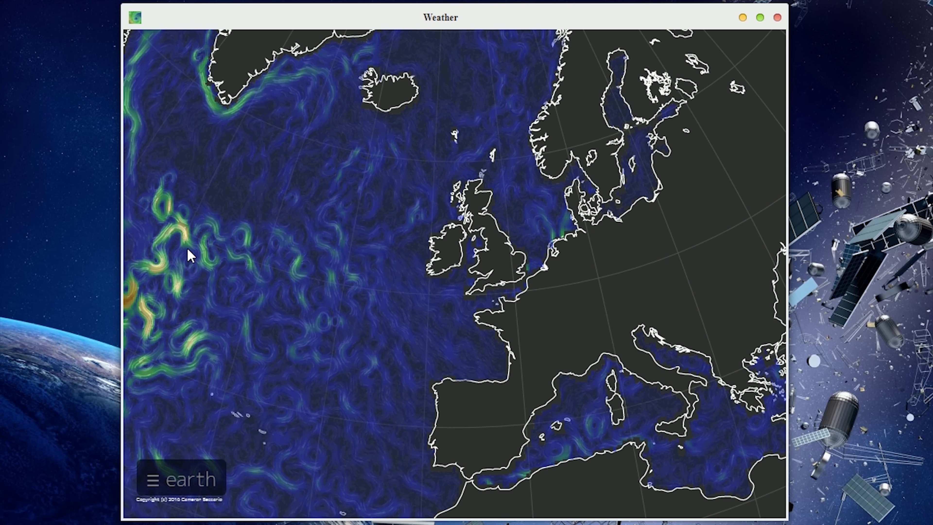
pyautogui.moveTo(295, 263); pyautogui.dragTo(476, 304)
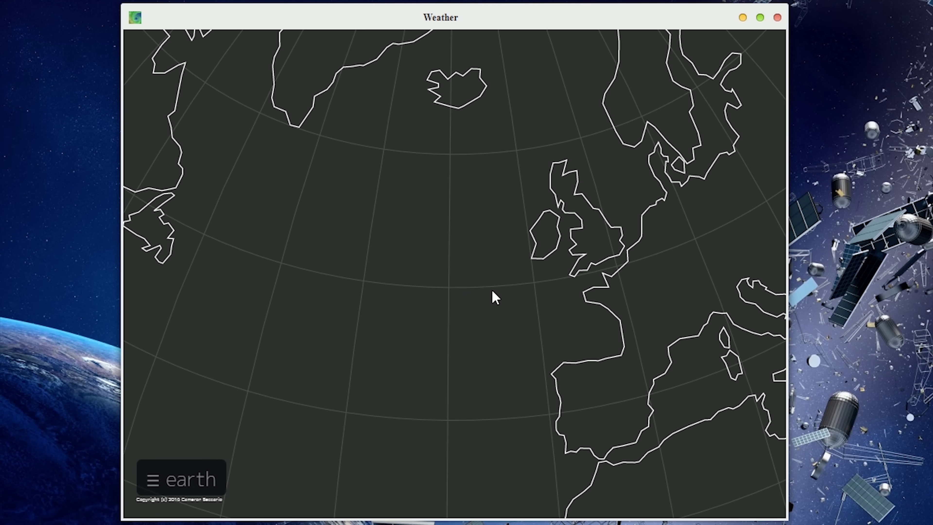
pyautogui.moveTo(302, 333); pyautogui.dragTo(481, 313)
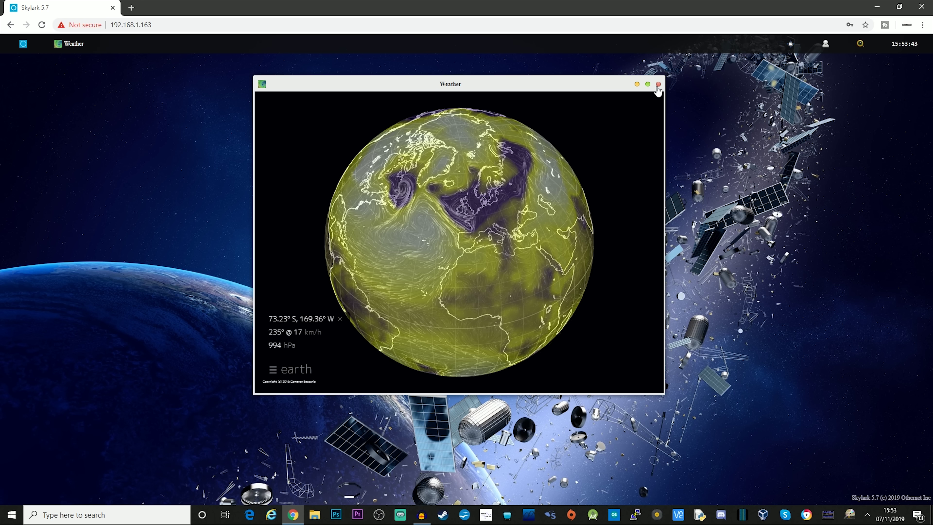
# Close Weather and open the What's New file list in an enlarged window
pyautogui.click(658, 84)
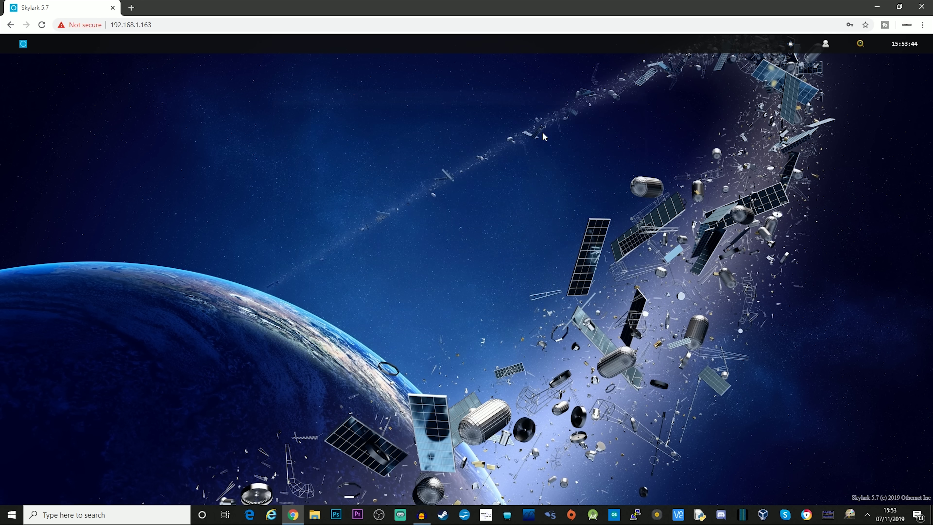
pyautogui.click(20, 45)
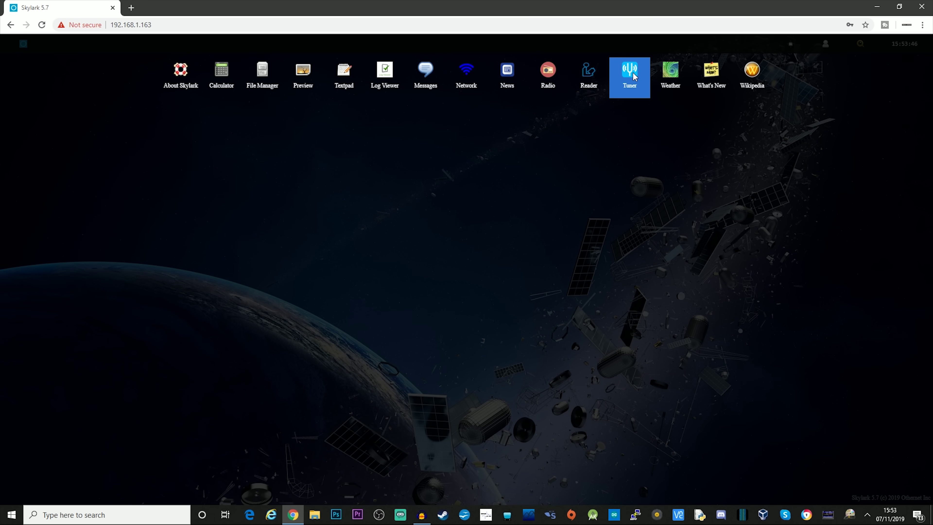
pyautogui.click(716, 72)
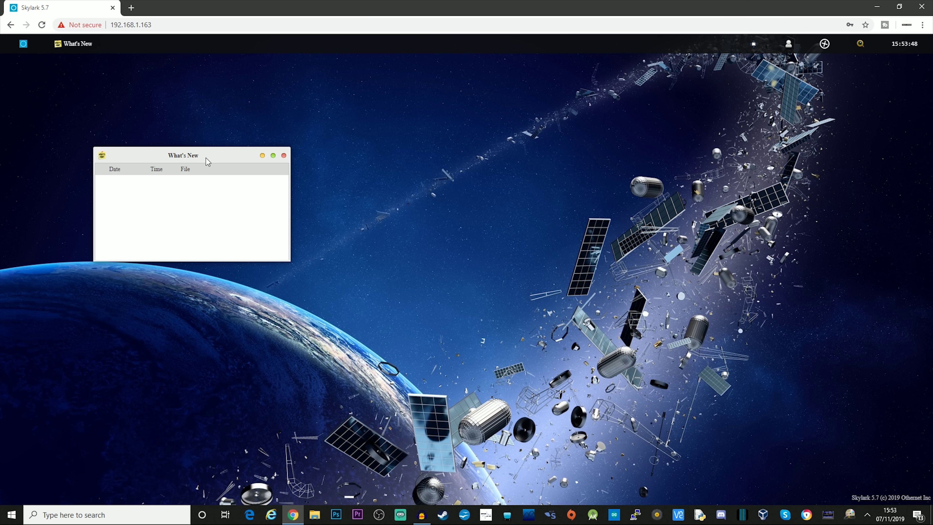
pyautogui.moveTo(208, 162); pyautogui.dragTo(296, 83)
pyautogui.moveTo(375, 186); pyautogui.dragTo(842, 384)
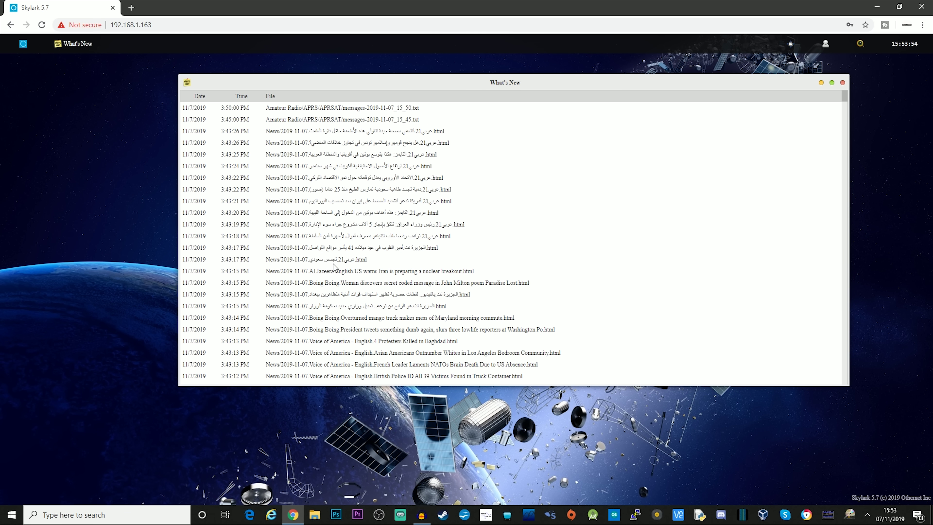
# Scroll the list and select the 3:50 and 3:45 PM APRS files and 3:43 PM news files
pyautogui.scroll(-5, 335, 267)
pyautogui.scroll(-10, 340, 281)
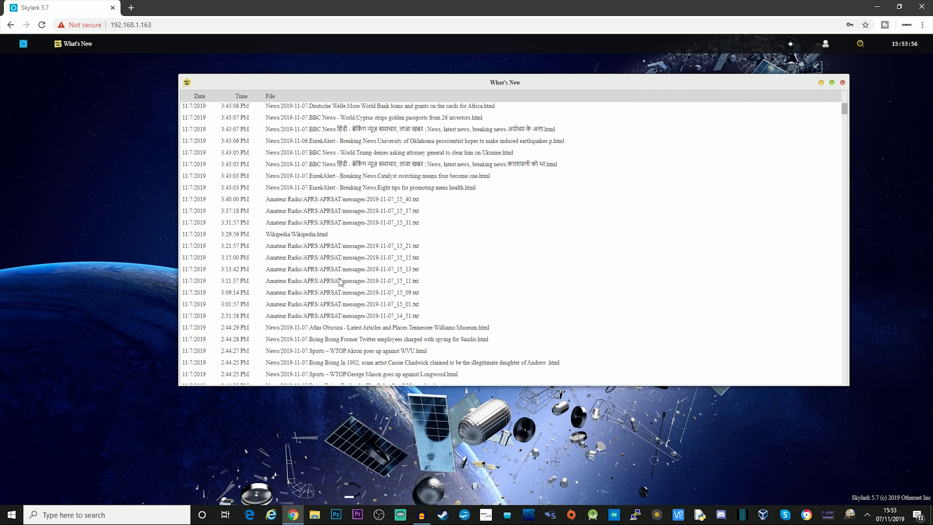
pyautogui.scroll(-5, 339, 281)
pyautogui.scroll(15, 349, 220)
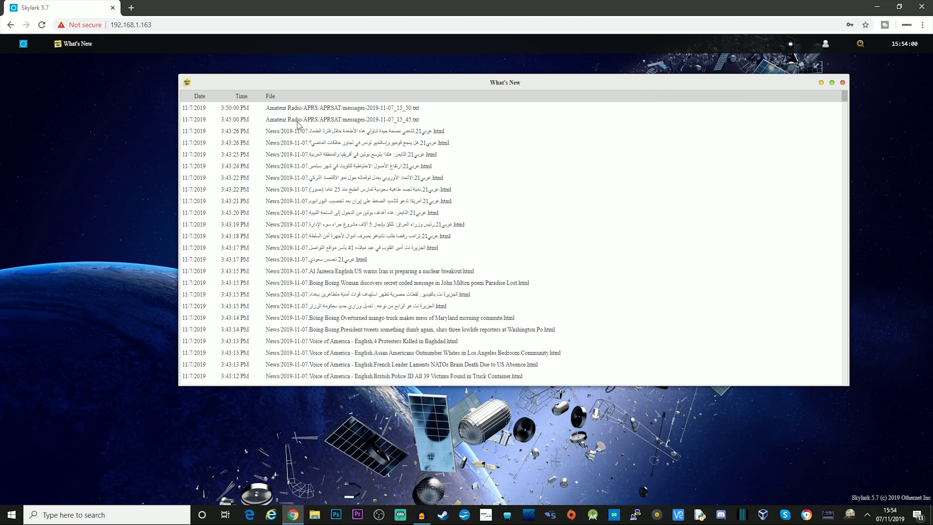
pyautogui.click(232, 110)
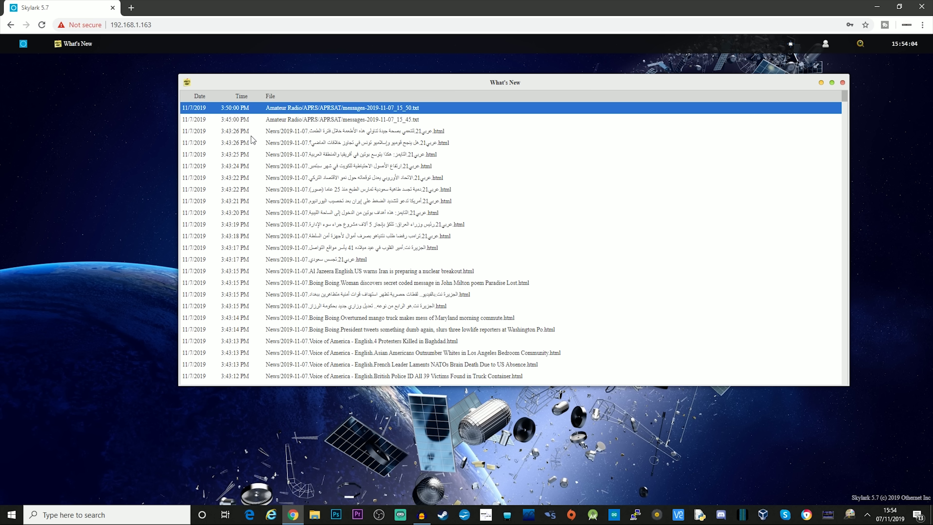
pyautogui.click(245, 121)
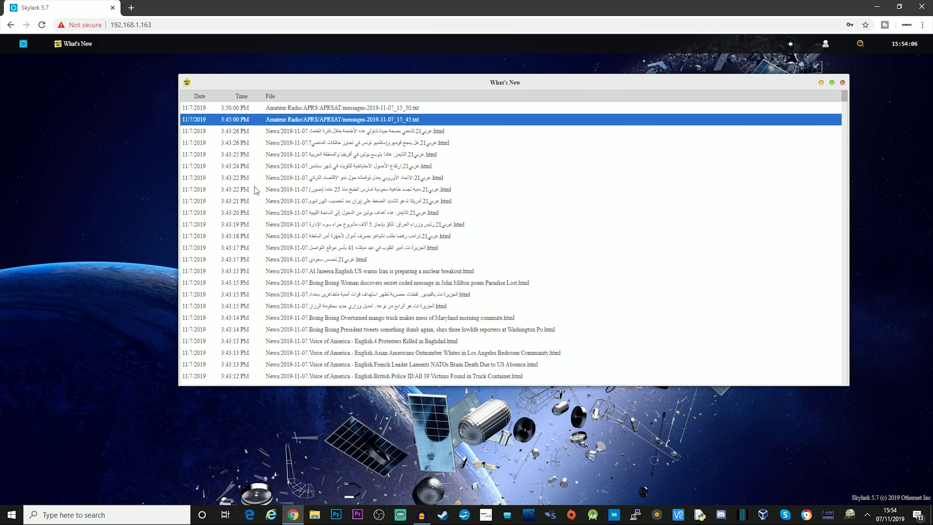
pyautogui.click(293, 201)
pyautogui.click(349, 189)
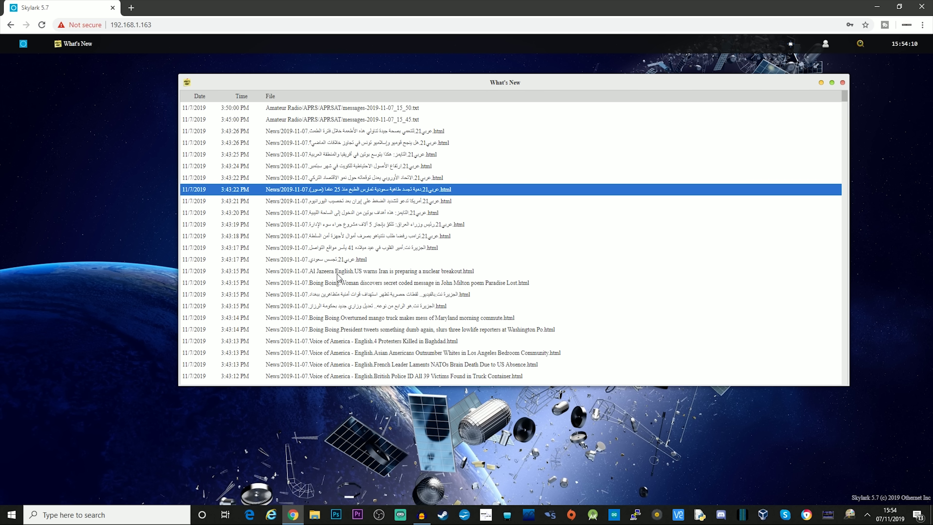
pyautogui.scroll(-3, 338, 278)
# Open the Wikipedia reader and enlarge its window to fill most of the screen
pyautogui.scroll(-3, 338, 279)
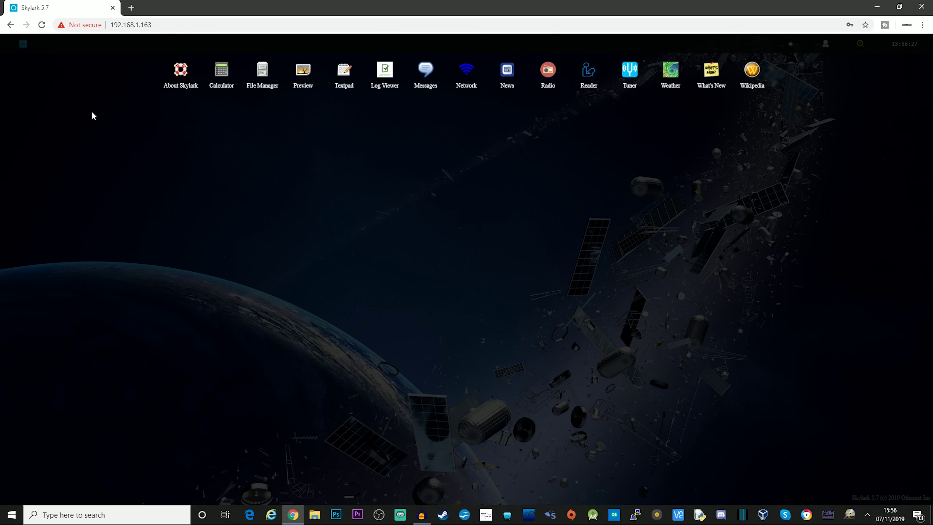
pyautogui.click(91, 114)
pyautogui.click(23, 44)
pyautogui.click(753, 77)
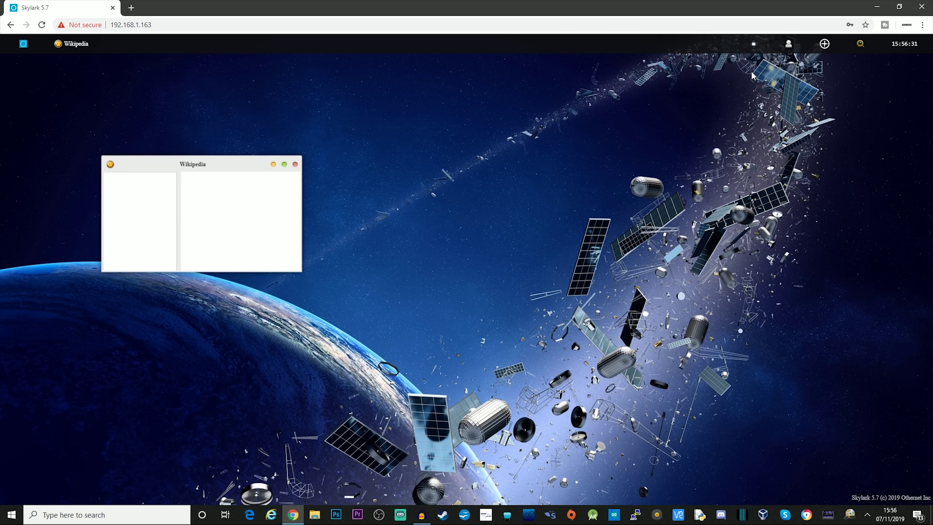
pyautogui.moveTo(237, 175); pyautogui.dragTo(321, 114)
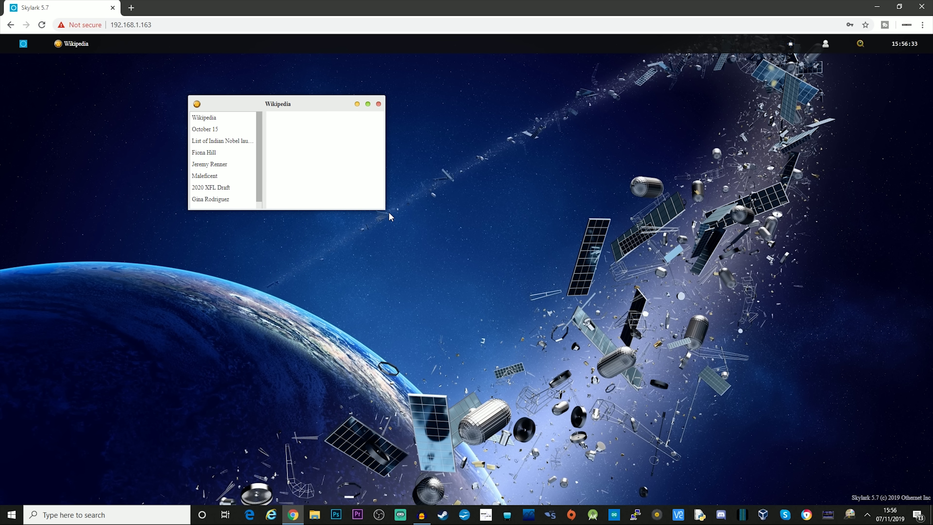
pyautogui.click(535, 286)
pyautogui.moveTo(386, 210); pyautogui.dragTo(850, 404)
pyautogui.moveTo(328, 105); pyautogui.dragTo(312, 106)
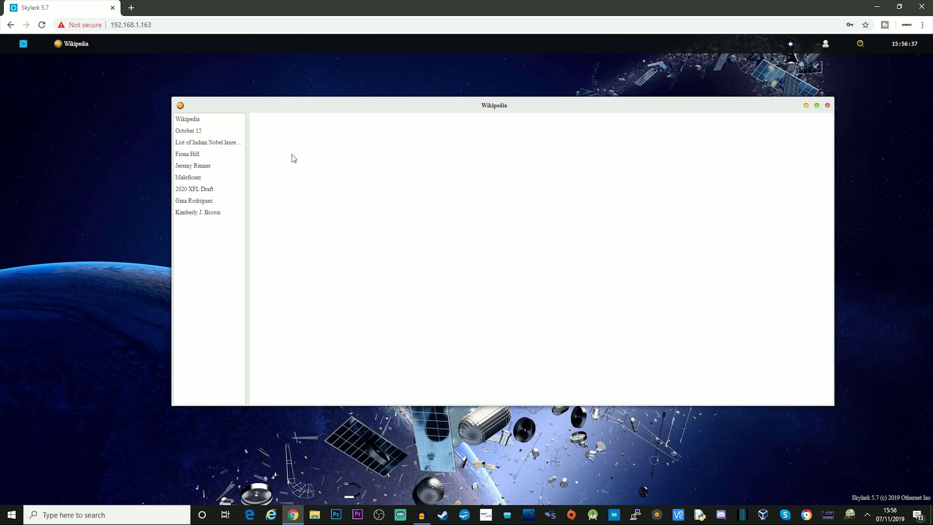
# Open and scroll through the List of Indian Nobel laureates article
pyautogui.click(189, 143)
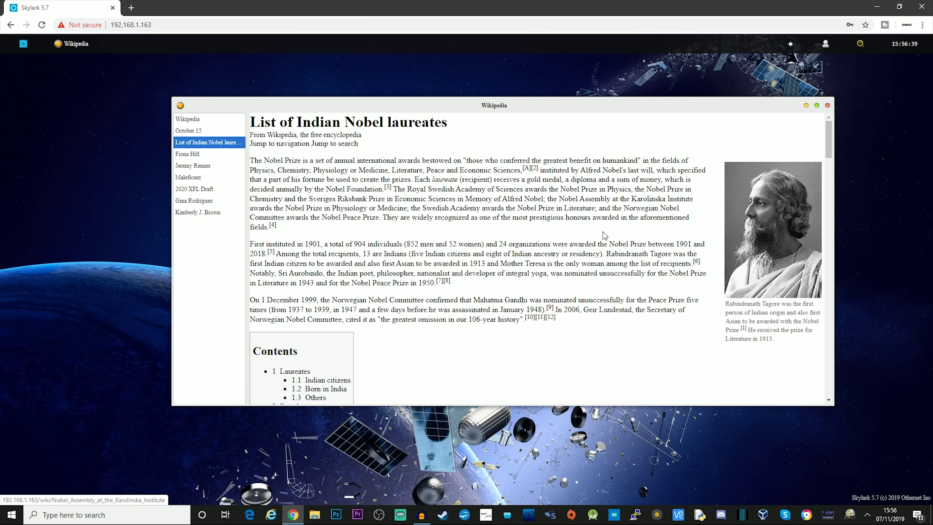
pyautogui.scroll(-8, 599, 239)
pyautogui.scroll(-10, 584, 257)
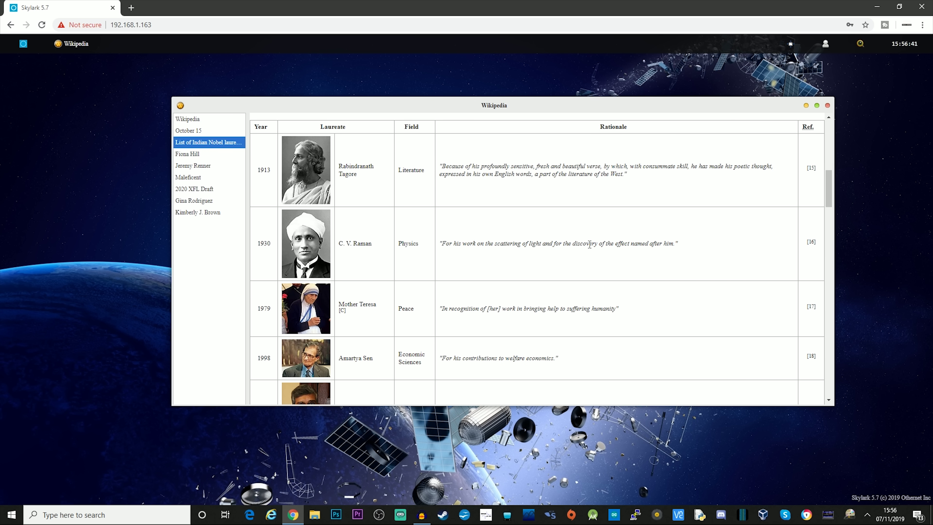
pyautogui.scroll(-10, 574, 264)
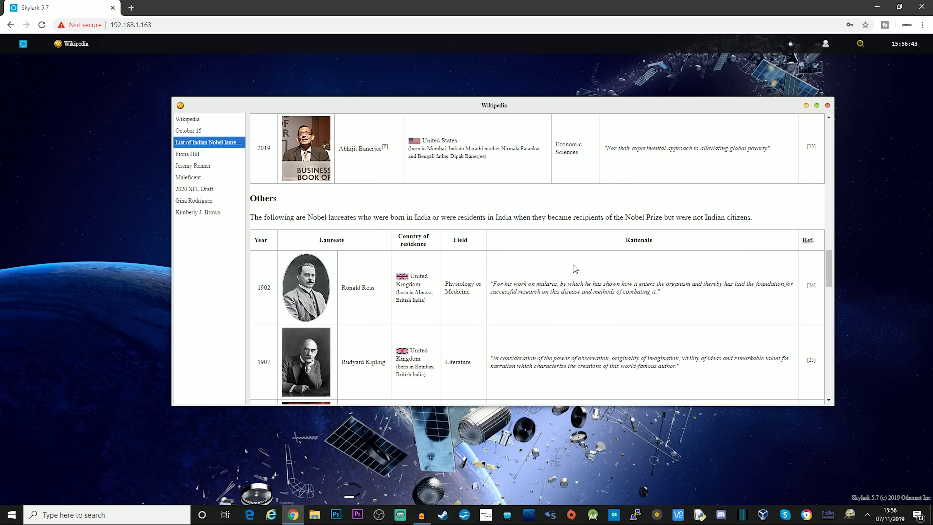
pyautogui.scroll(20, 573, 267)
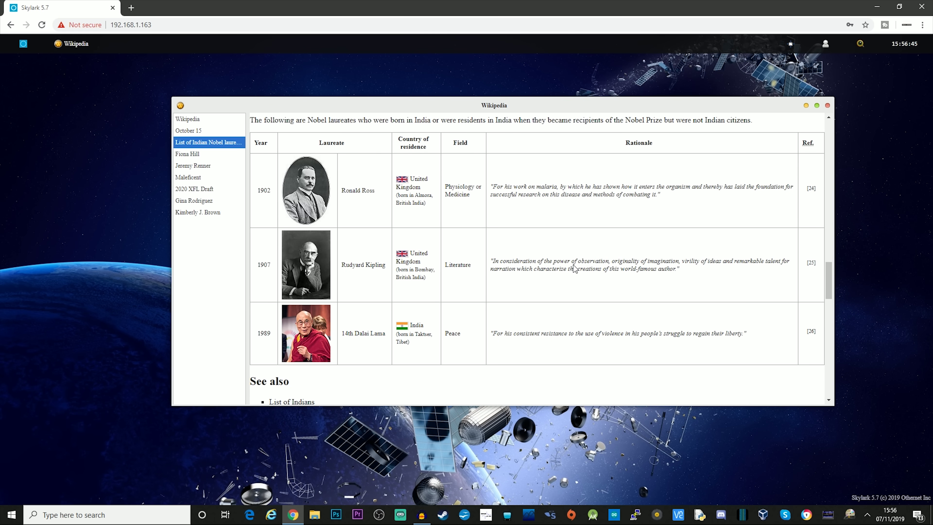
pyautogui.scroll(5, 573, 264)
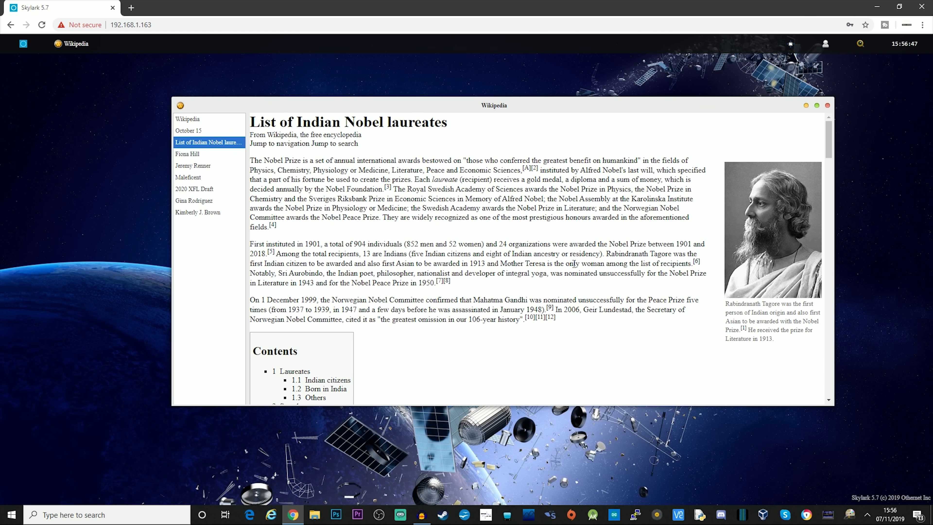
pyautogui.scroll(-10, 574, 265)
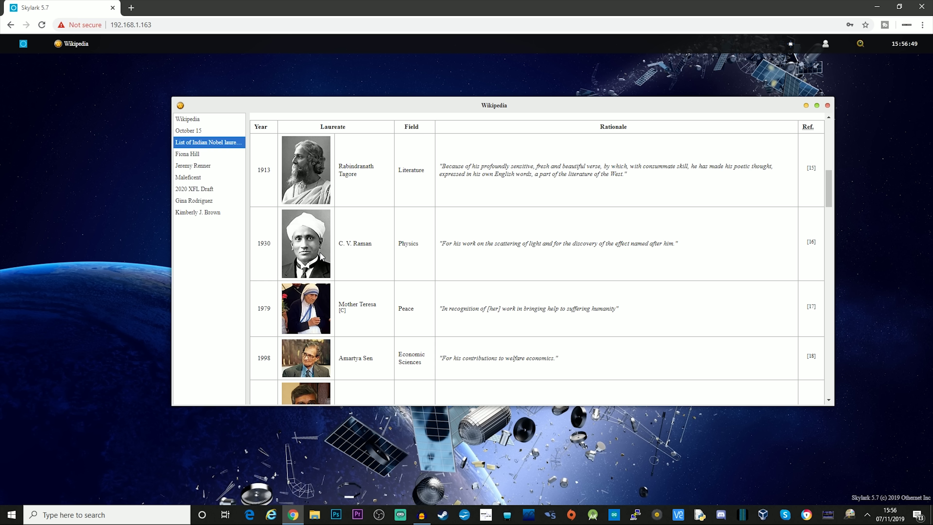
pyautogui.click(323, 257)
# Browse the presidential advisor, Maleficent: Mistress of Evil and actress articles, ending on 2020 XFL Draft
pyautogui.click(190, 156)
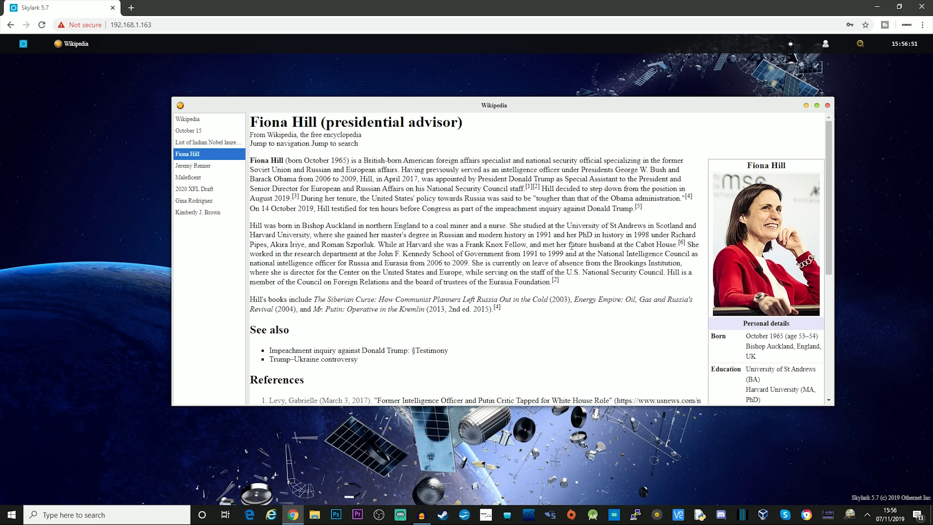
pyautogui.scroll(-8, 573, 250)
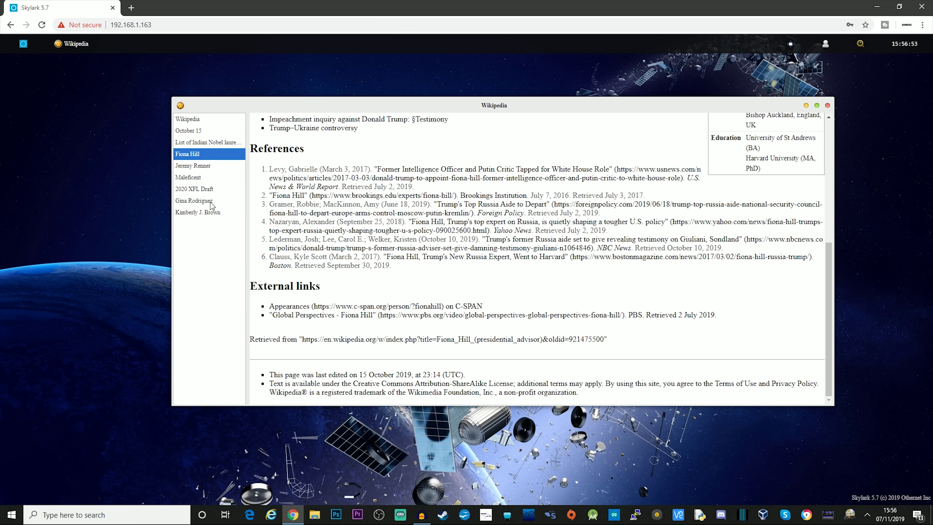
pyautogui.click(198, 180)
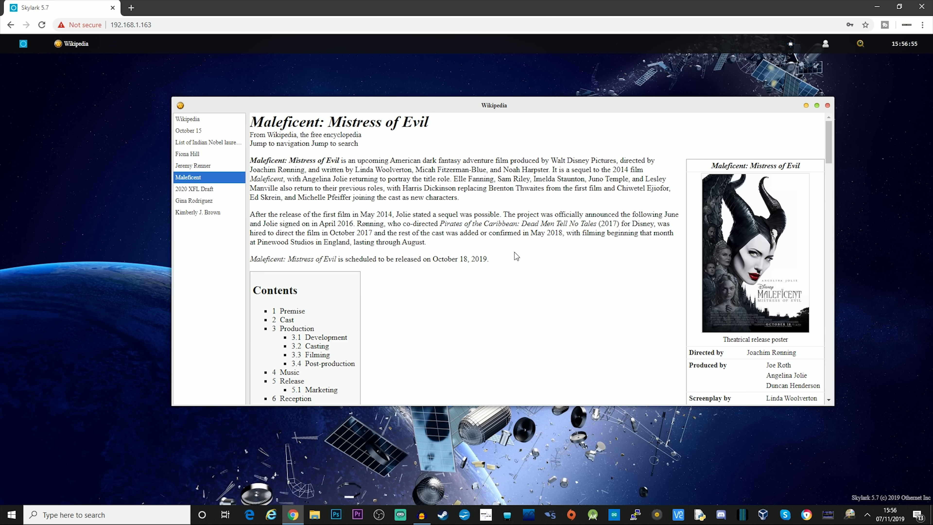
pyautogui.click(195, 203)
pyautogui.click(194, 212)
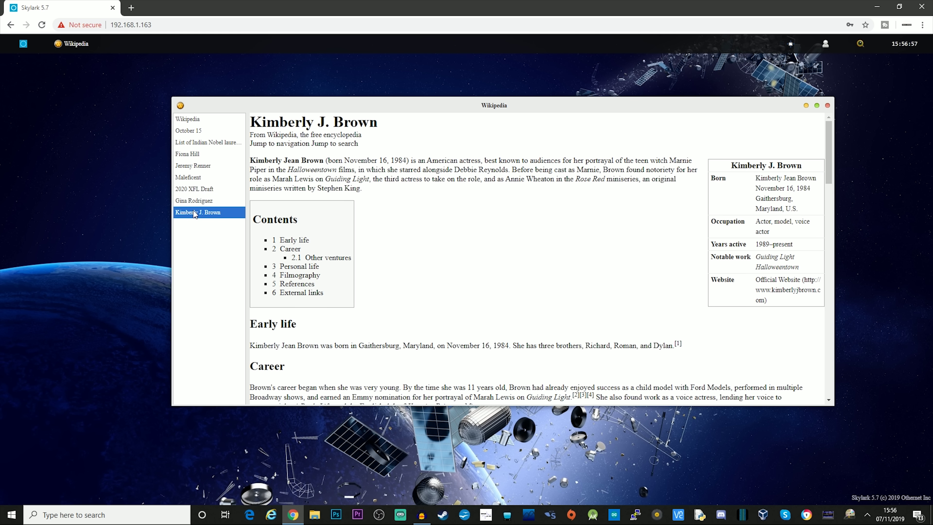
pyautogui.click(200, 190)
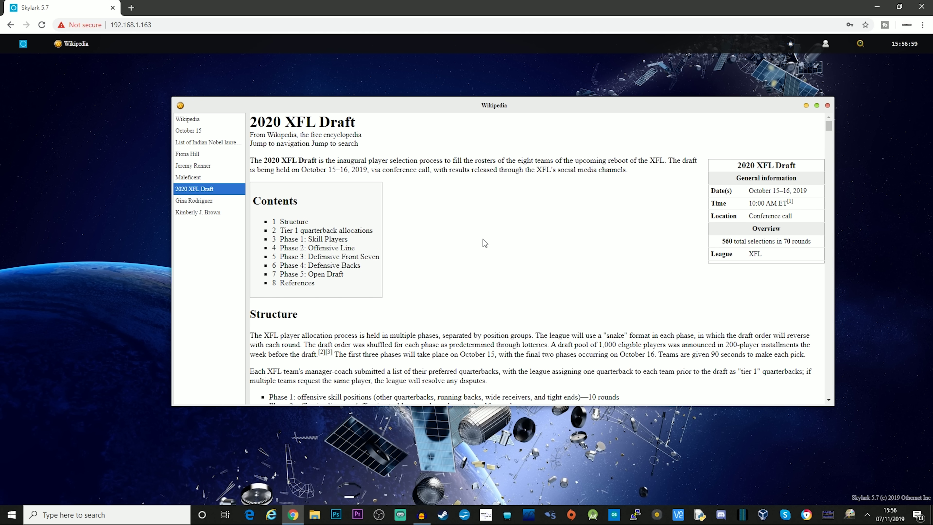
pyautogui.scroll(-20, 484, 243)
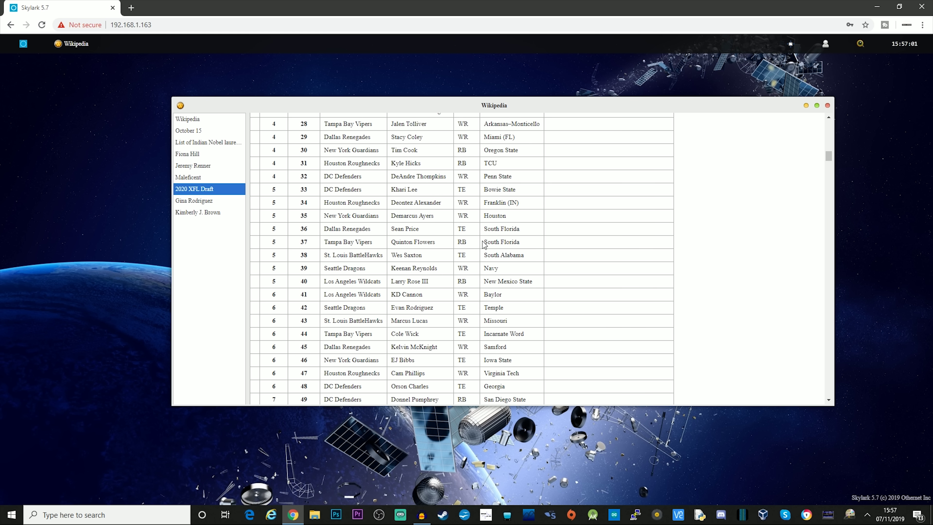
pyautogui.scroll(20, 485, 243)
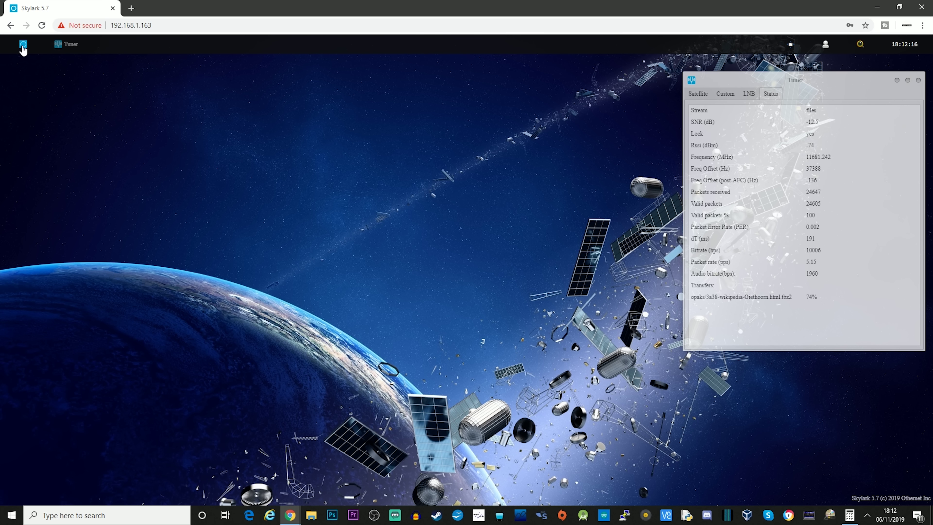
# Open Radio from the Skylark launcher and start the Othernet Satellite Radio audio playing
pyautogui.click(22, 47)
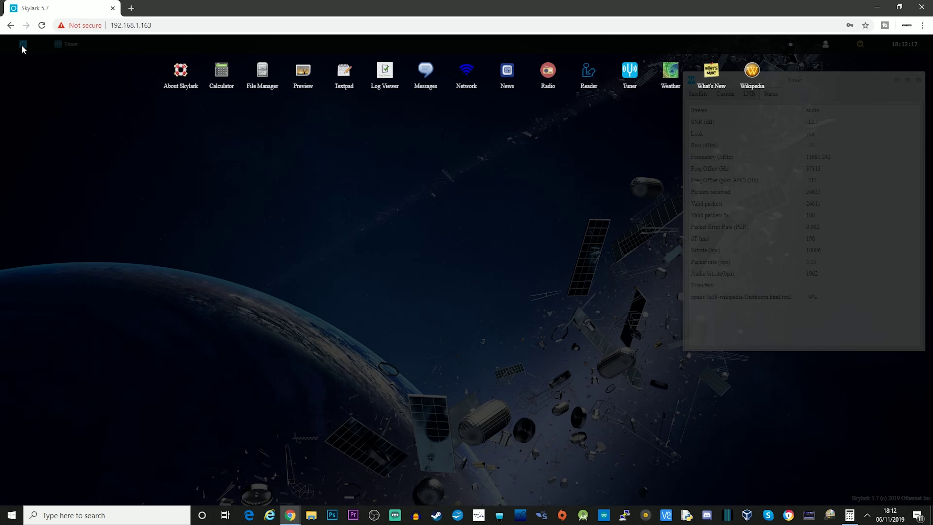
pyautogui.click(548, 74)
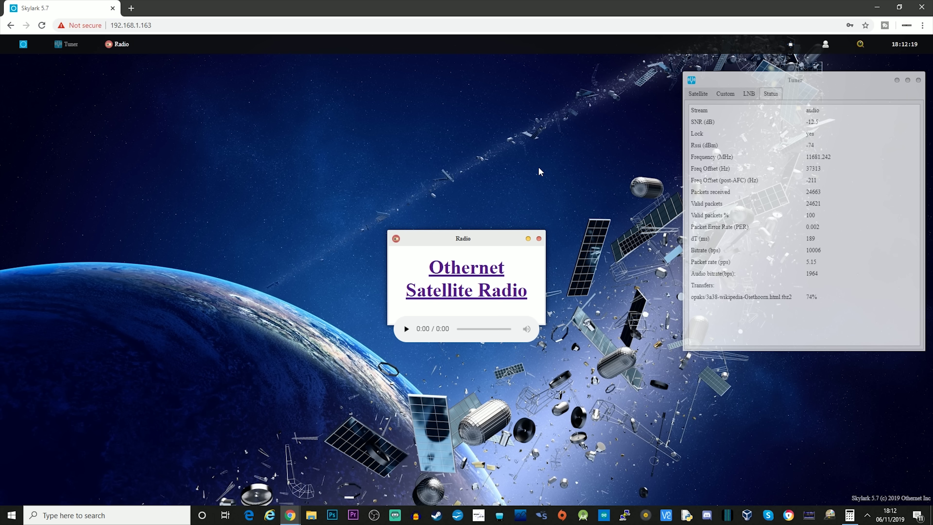
pyautogui.click(406, 329)
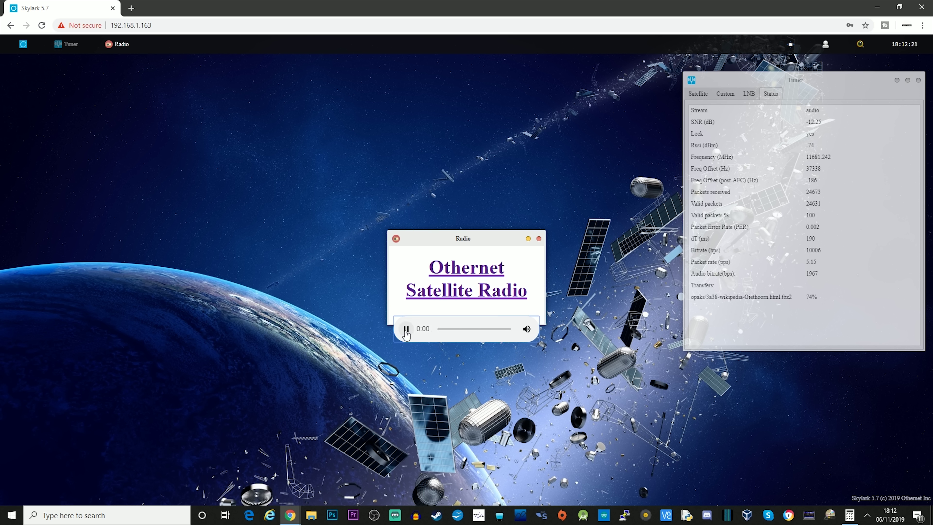